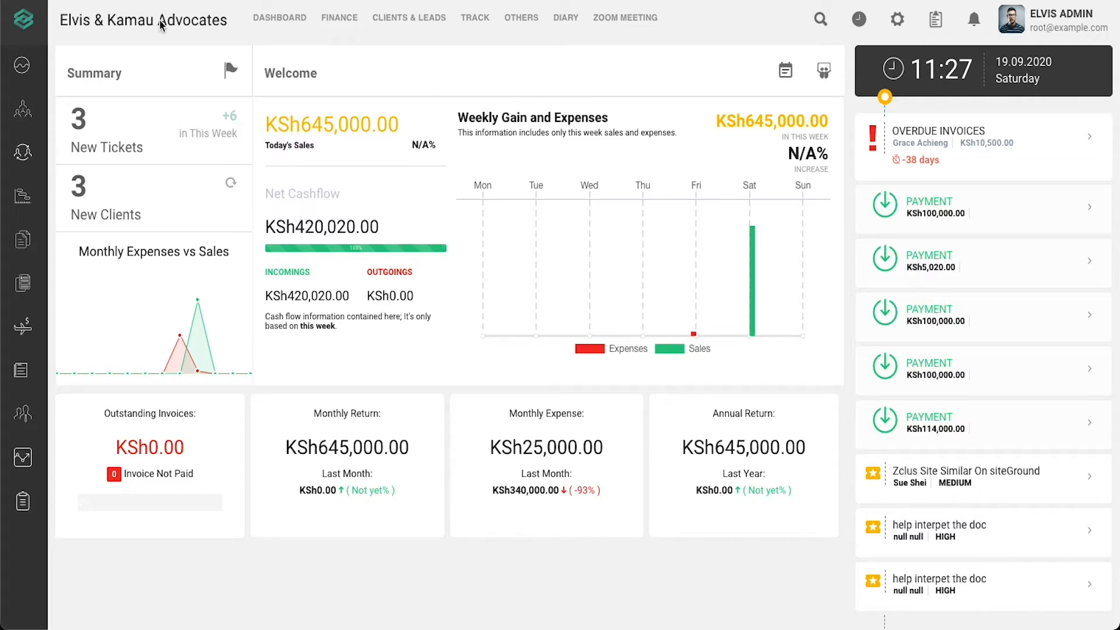
- Open the Expenses page from the sidebar, showing 6 expenses totalling KES 365,000.00
left_click(23, 23)
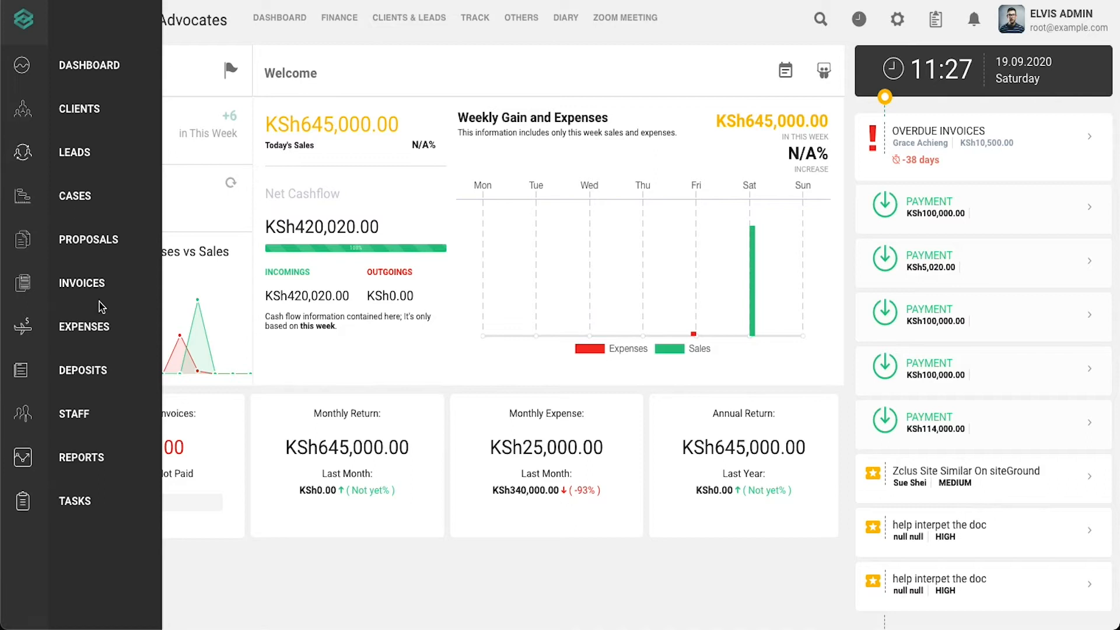
left_click(96, 335)
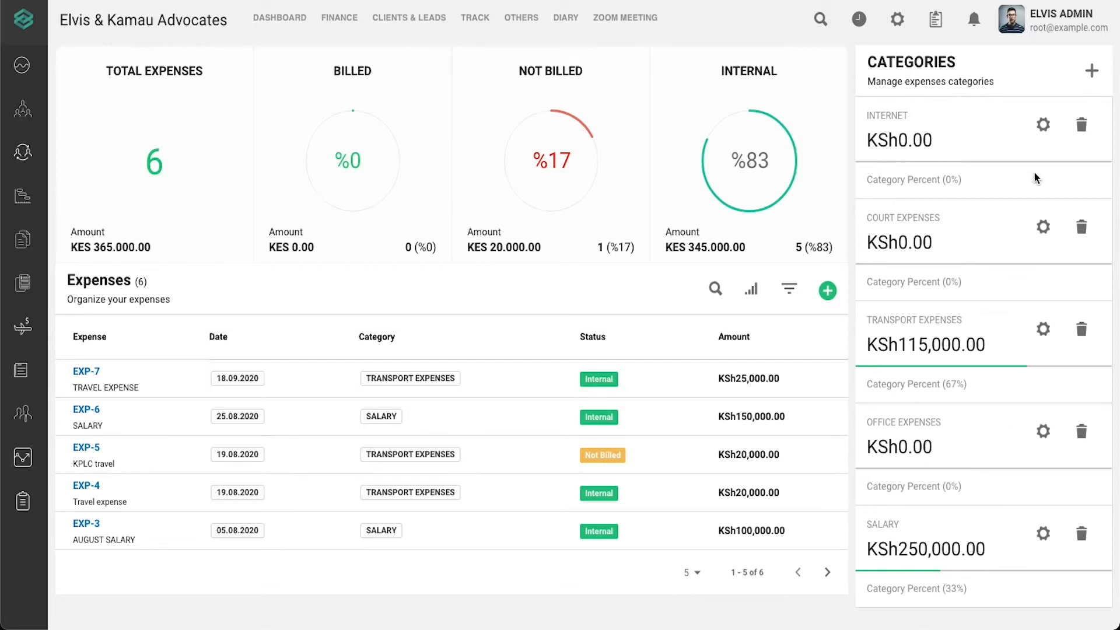
- Delete the INTERNET expense category and add a new category named INTERNET EXPENSE
left_click(1081, 124)
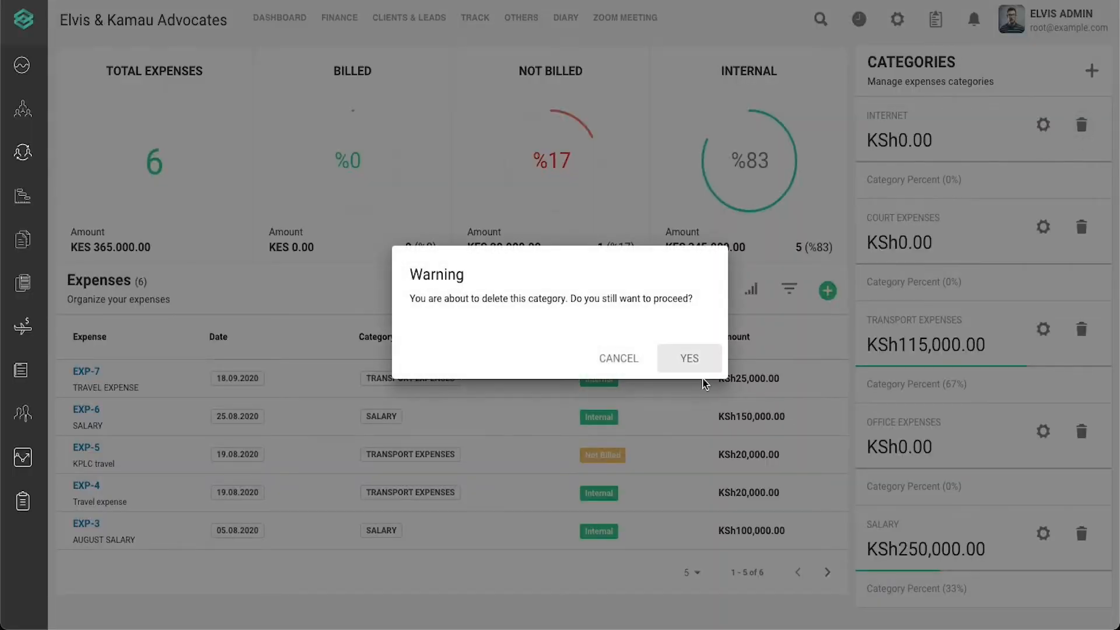
left_click(699, 363)
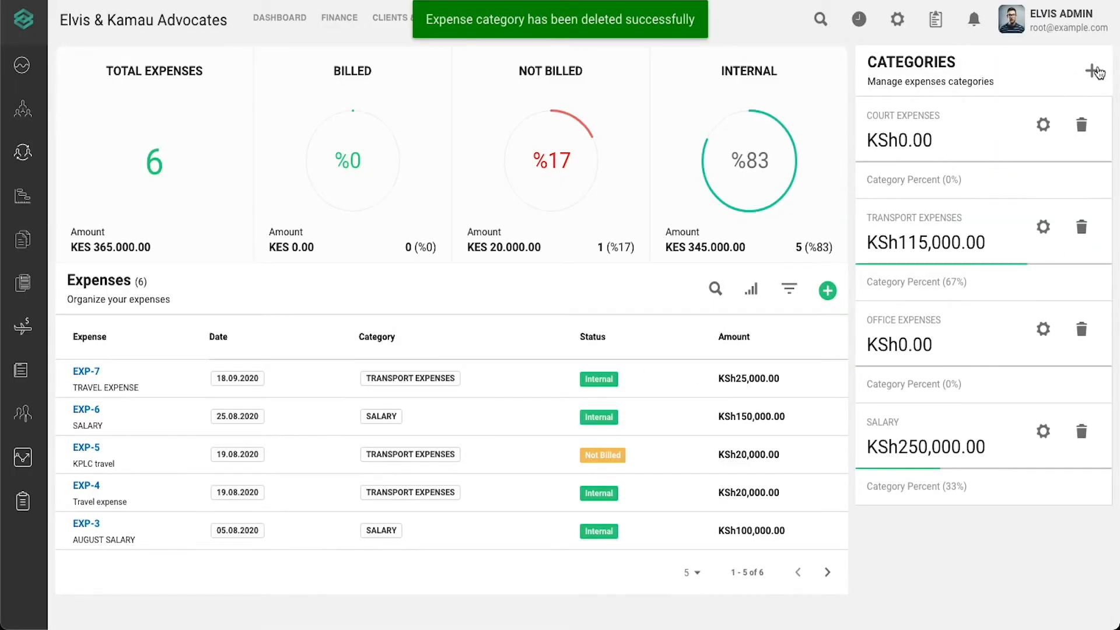
left_click(1093, 71)
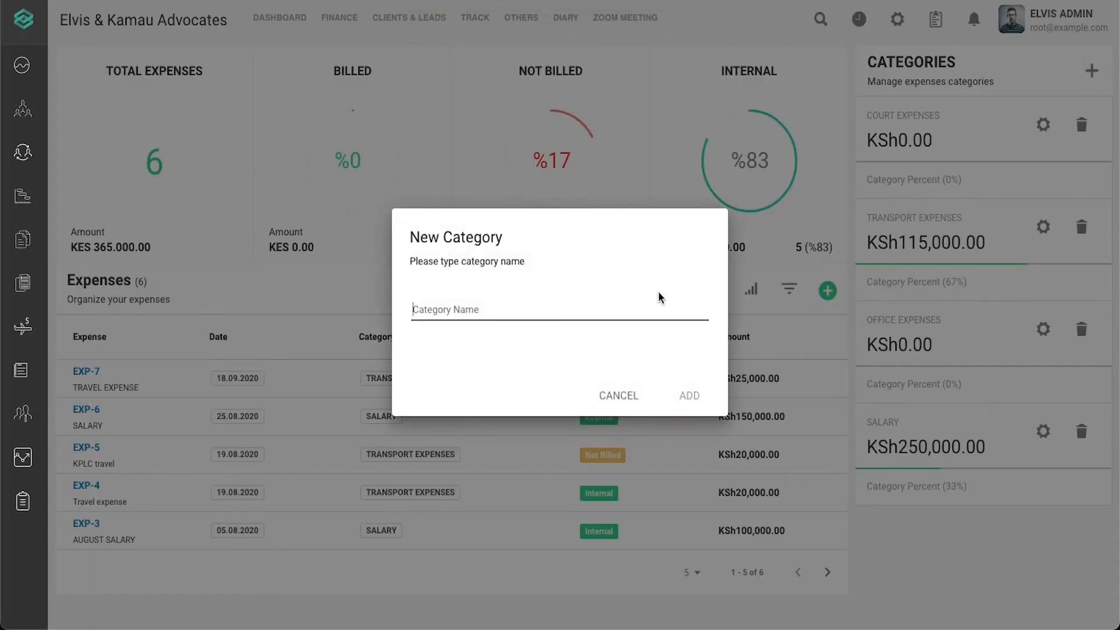
left_click(555, 309)
key("Tab")
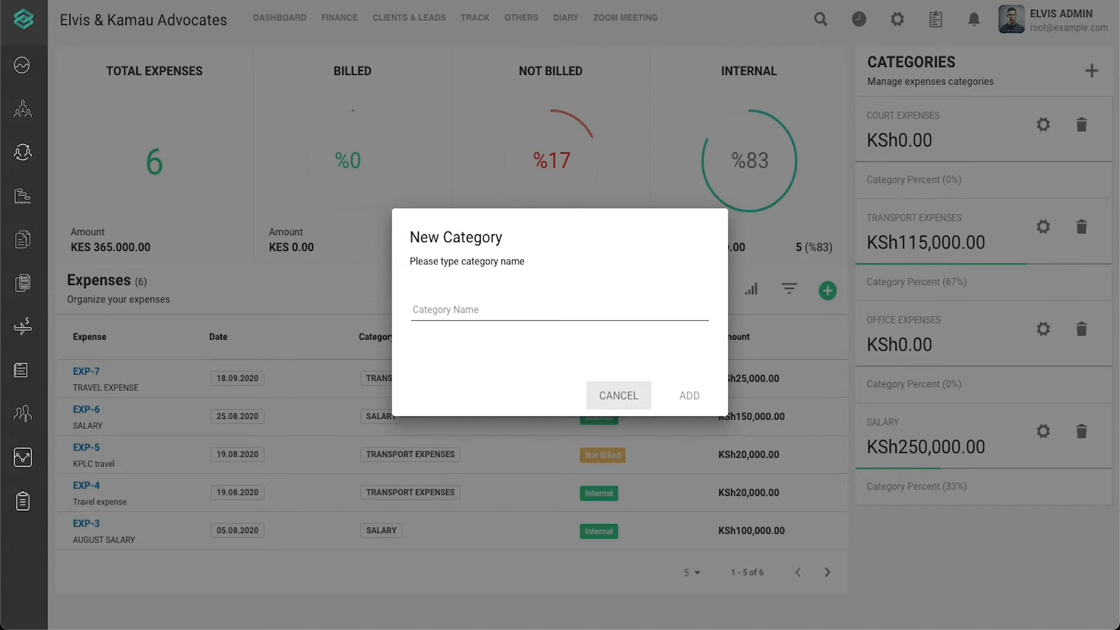
left_click(537, 309)
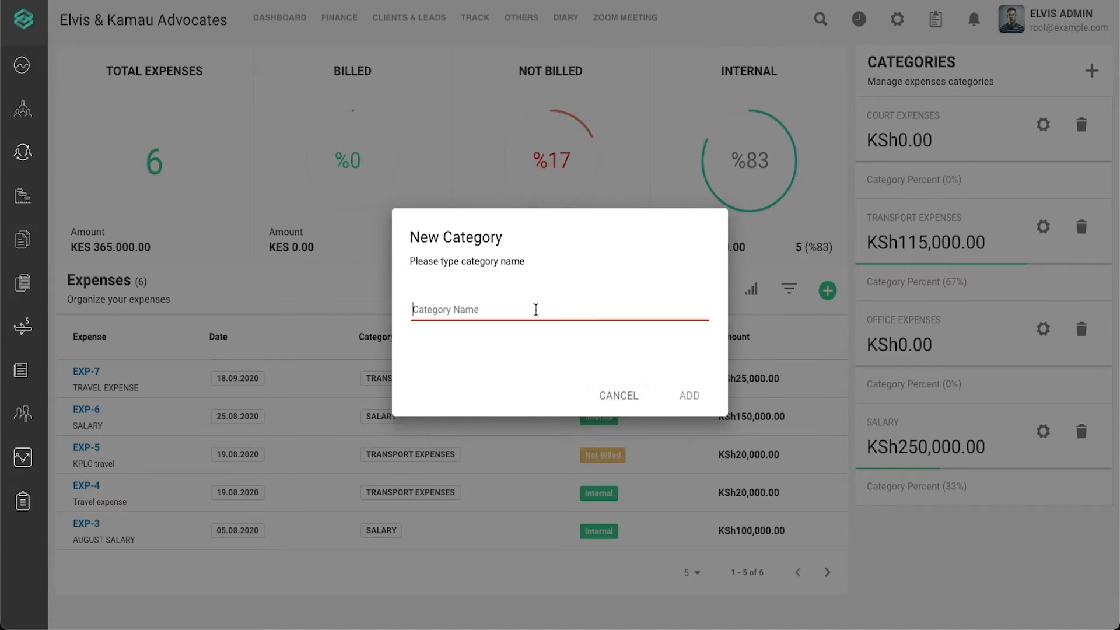
type("f")
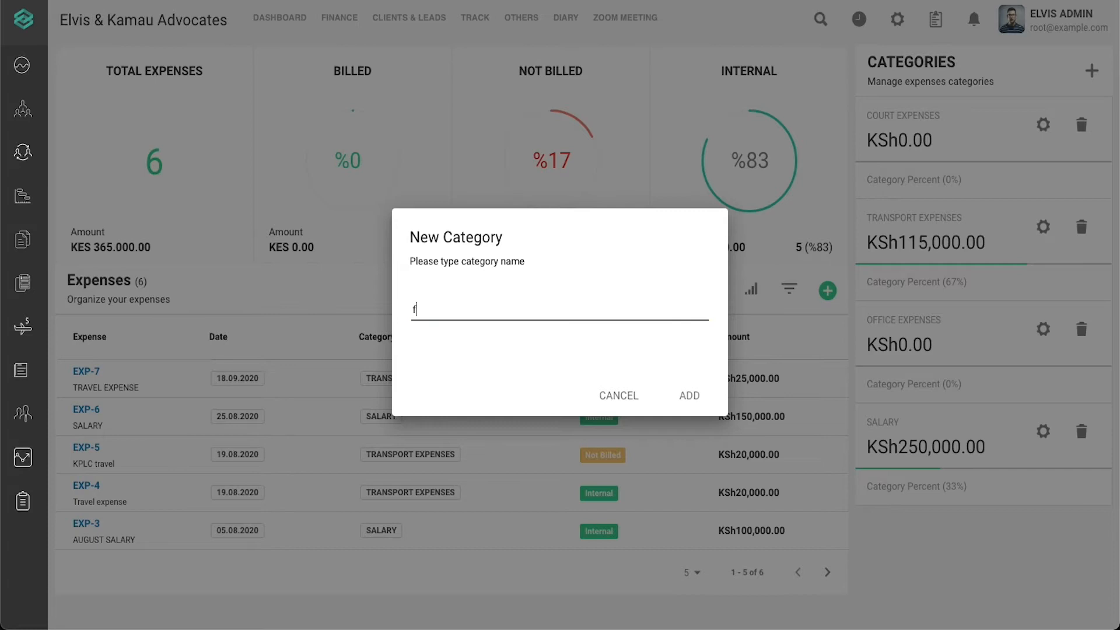
key("BackSpace")
type("FUEL EX")
key("BackSpace")
key("BackSpace")
key("BackSpace")
key("BackSpace")
key("BackSpace")
key("BackSpace")
key("BackSpace")
type("INTERNET EXPENSE")
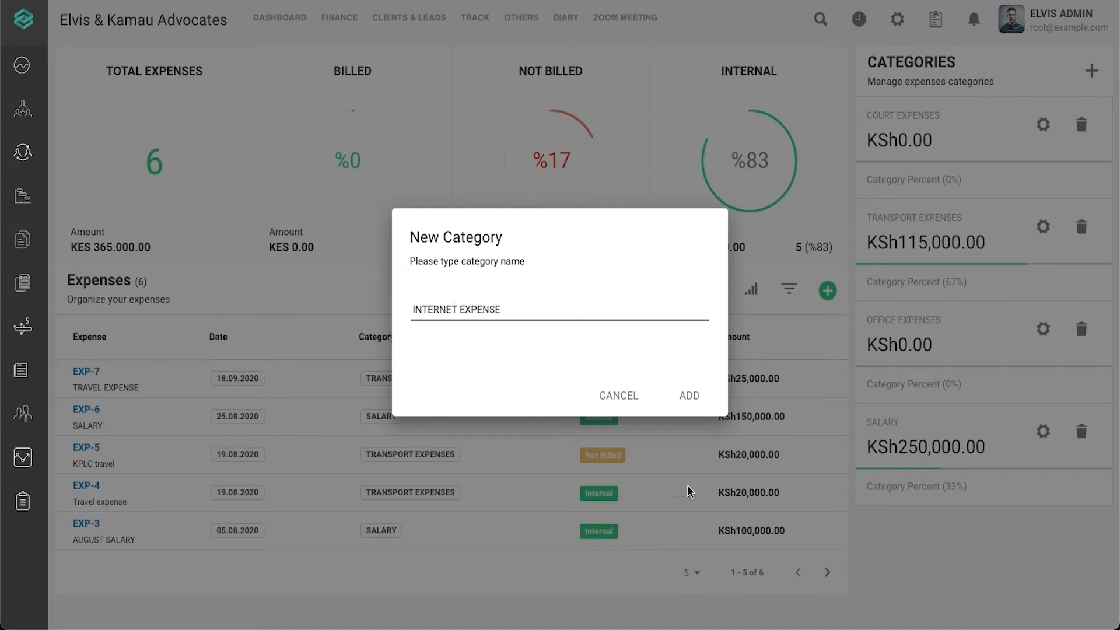
left_click(690, 397)
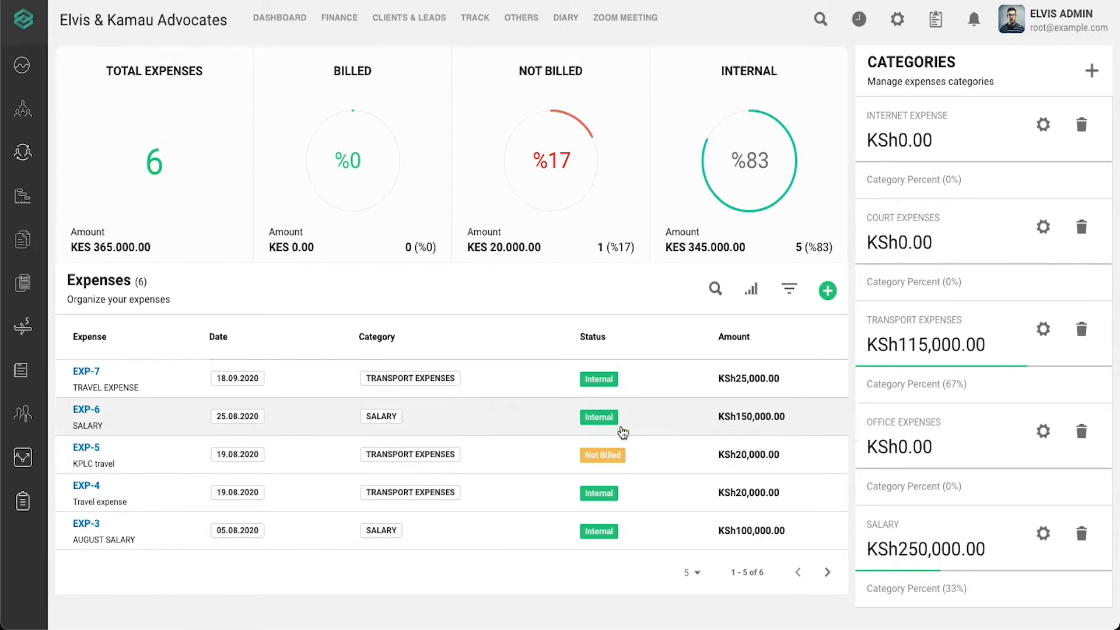
- Show 10 expenses per page and try searching the expenses for TRAV and KPLC
left_click(692, 577)
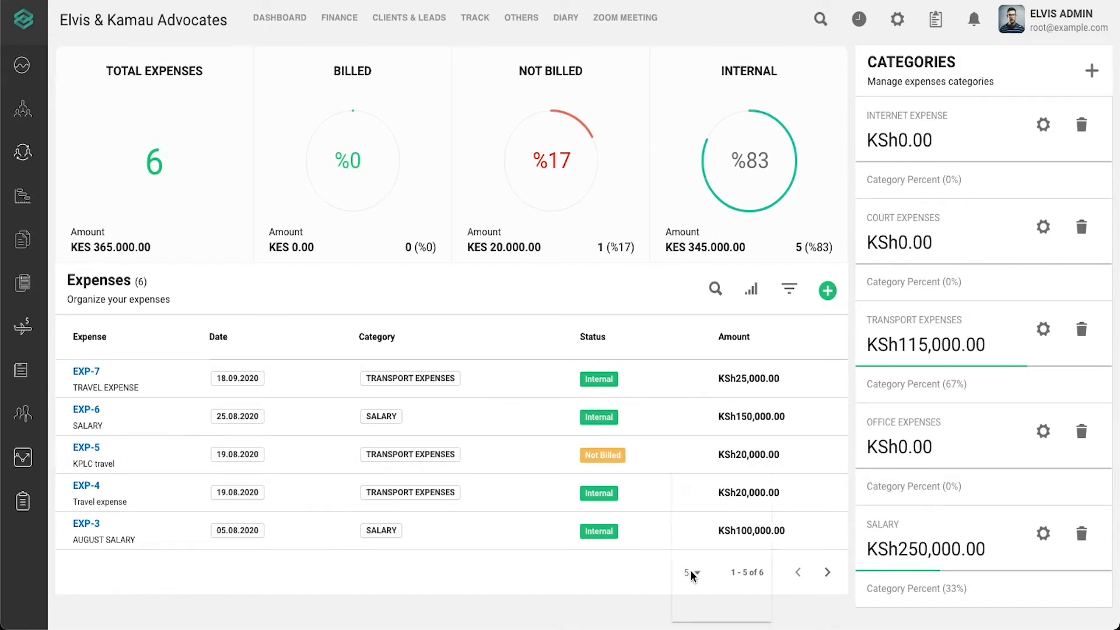
left_click(690, 542)
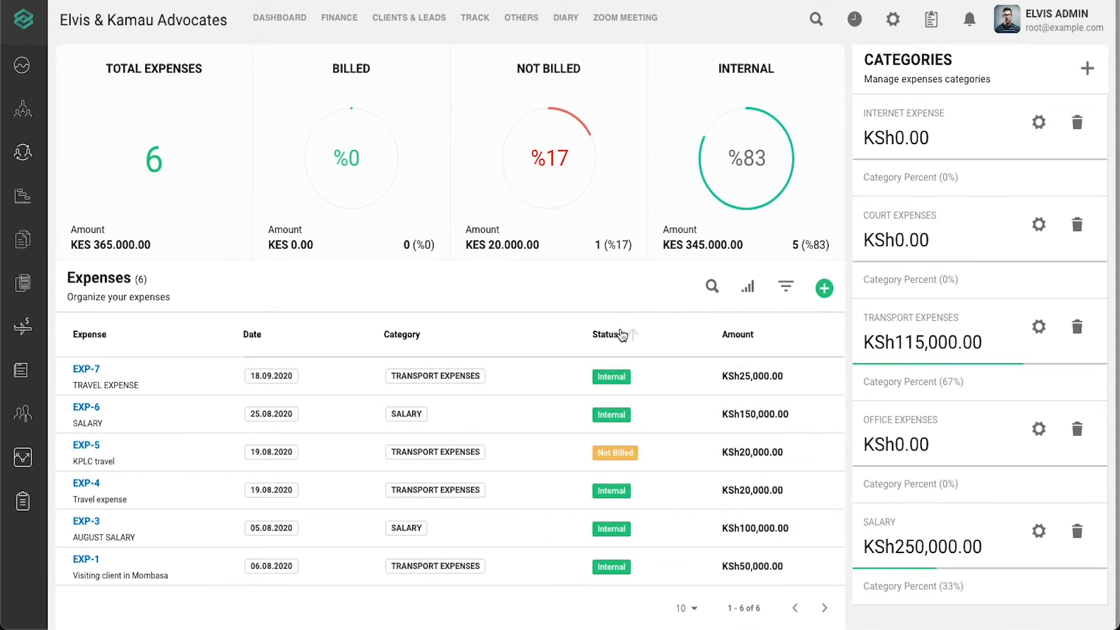
left_click(712, 287)
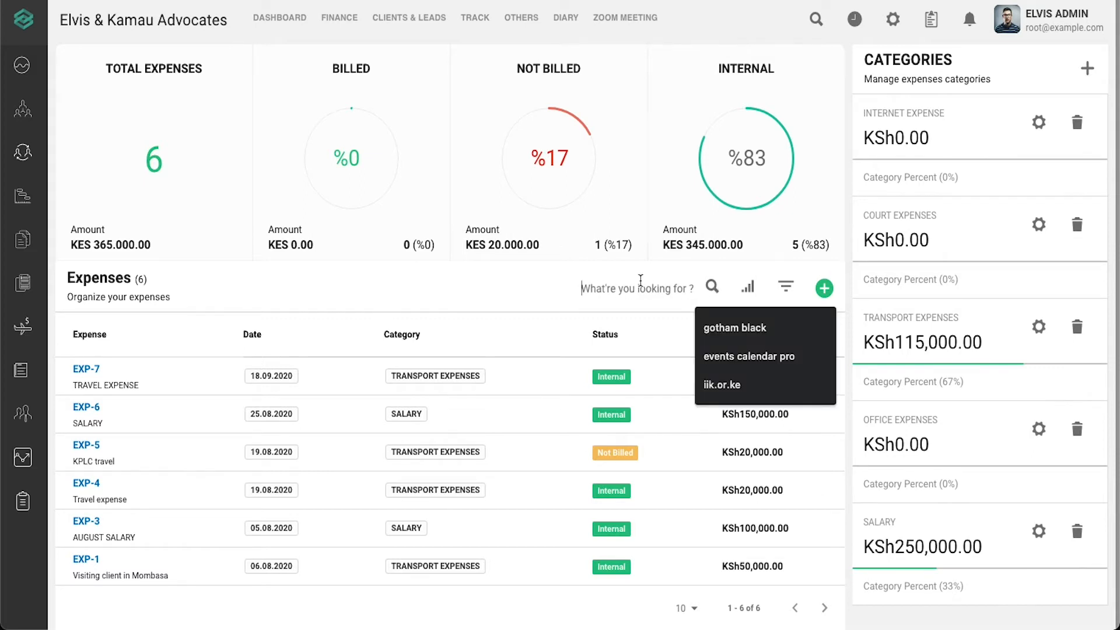
type("TRA")
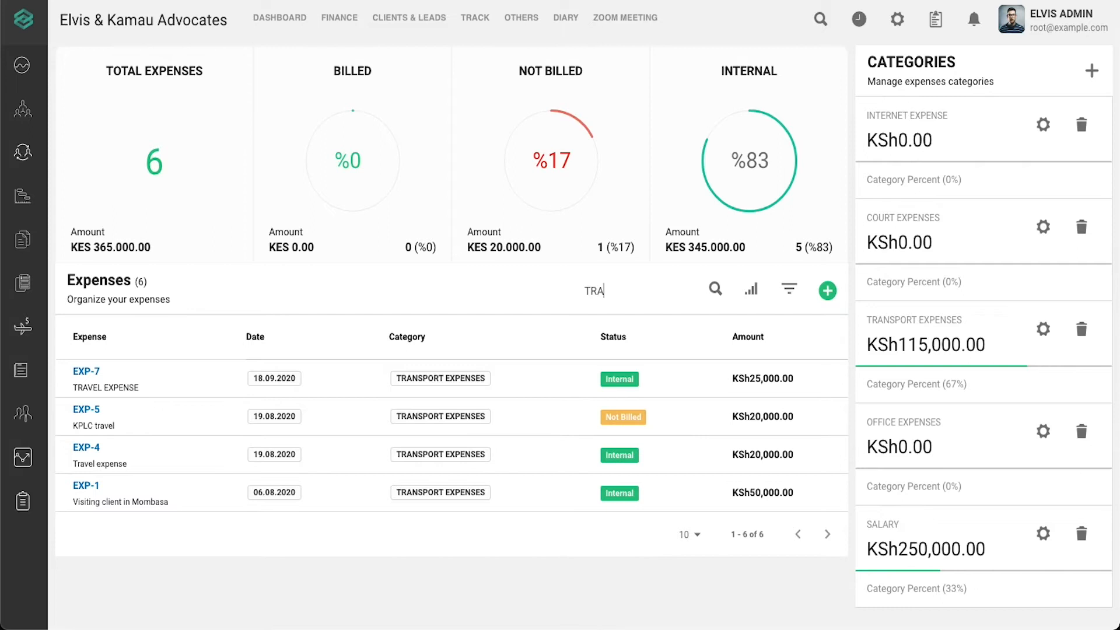
type("V")
key("BackSpace")
key("BackSpace")
key("BackSpace")
key("BackSpace")
type("KPLC")
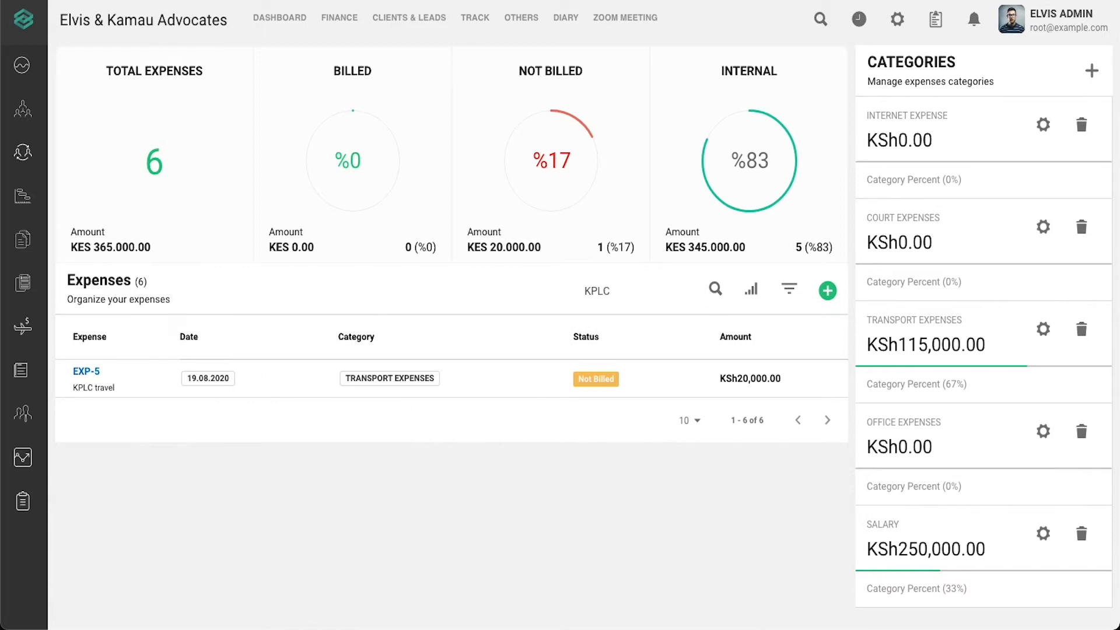
key("BackSpace")
key("BackSpace")
key("BackSpace")
key("BackSpace")
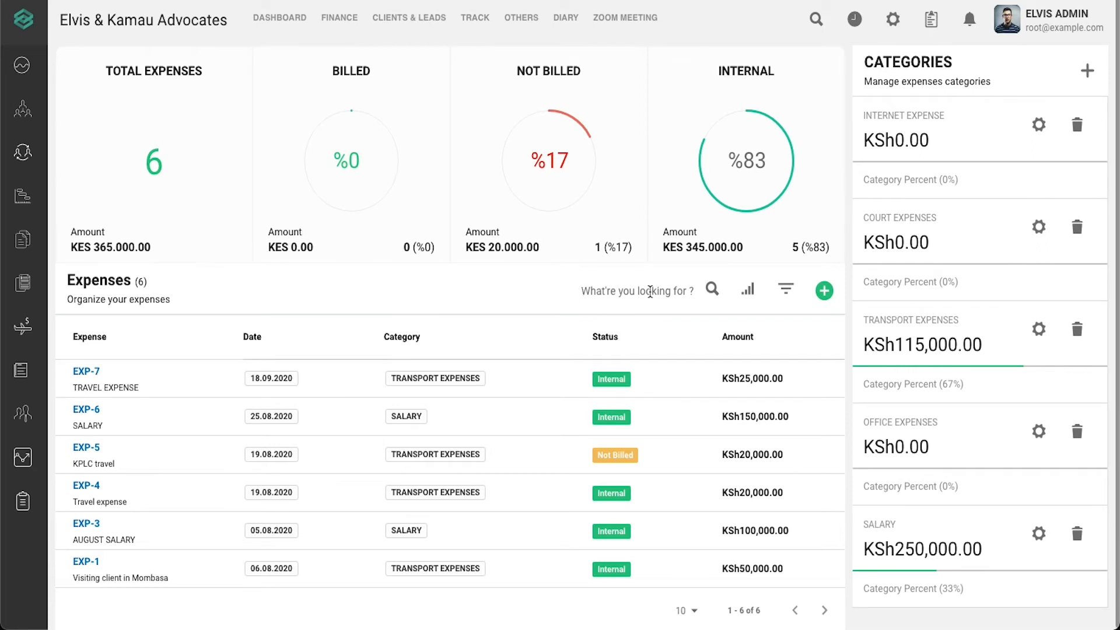
- Search the expenses for EXP-3, then clear the search and close the search field
left_click(650, 291)
type("EX")
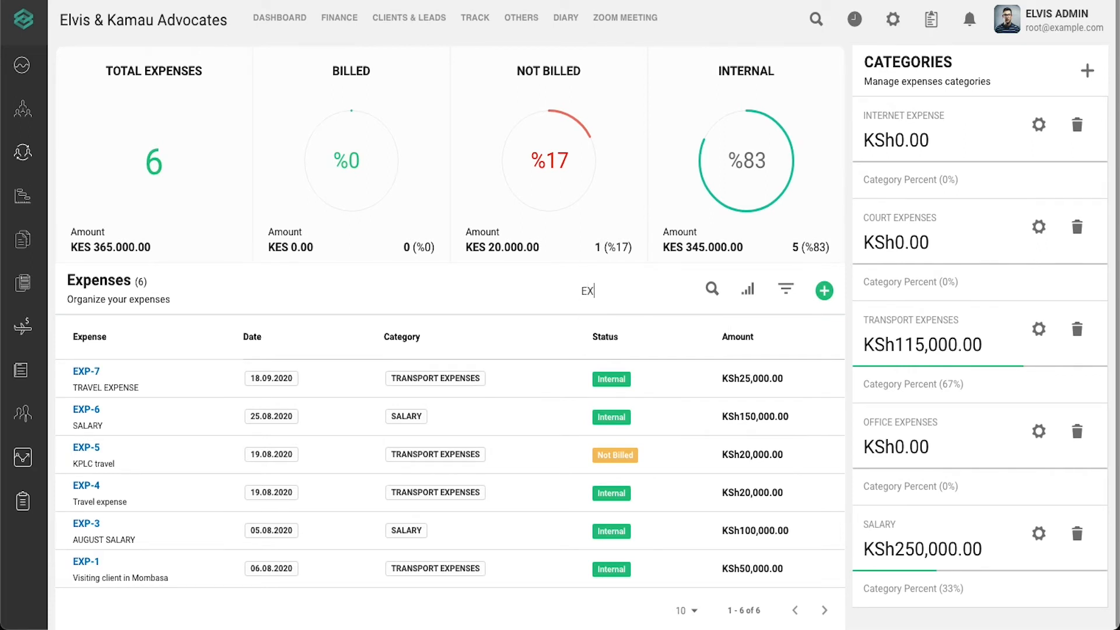
type("P-2")
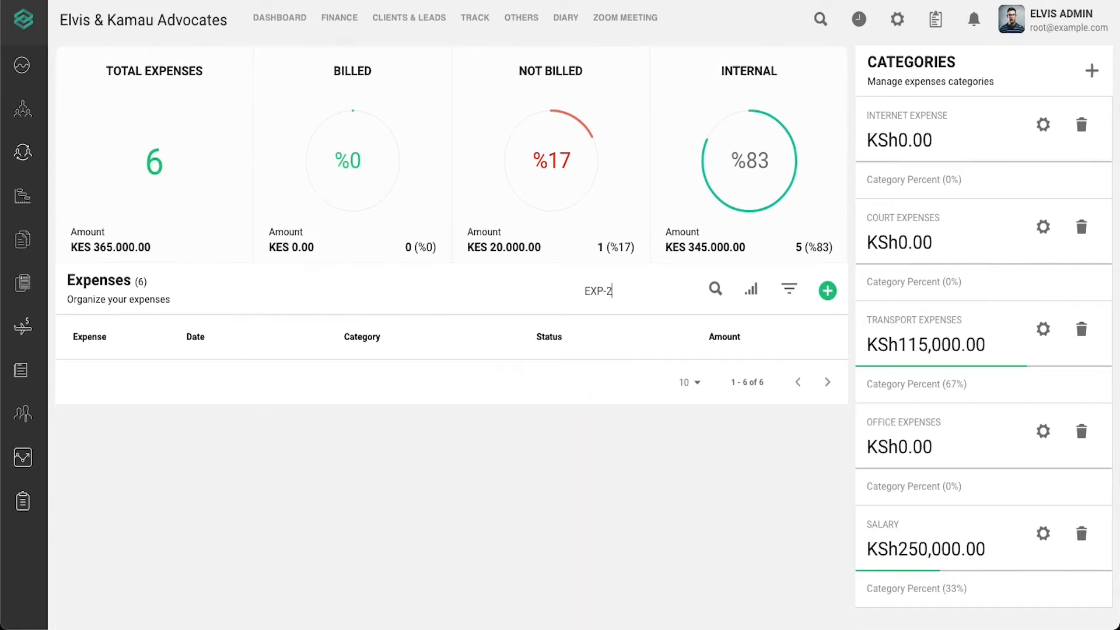
key("BackSpace")
type("3")
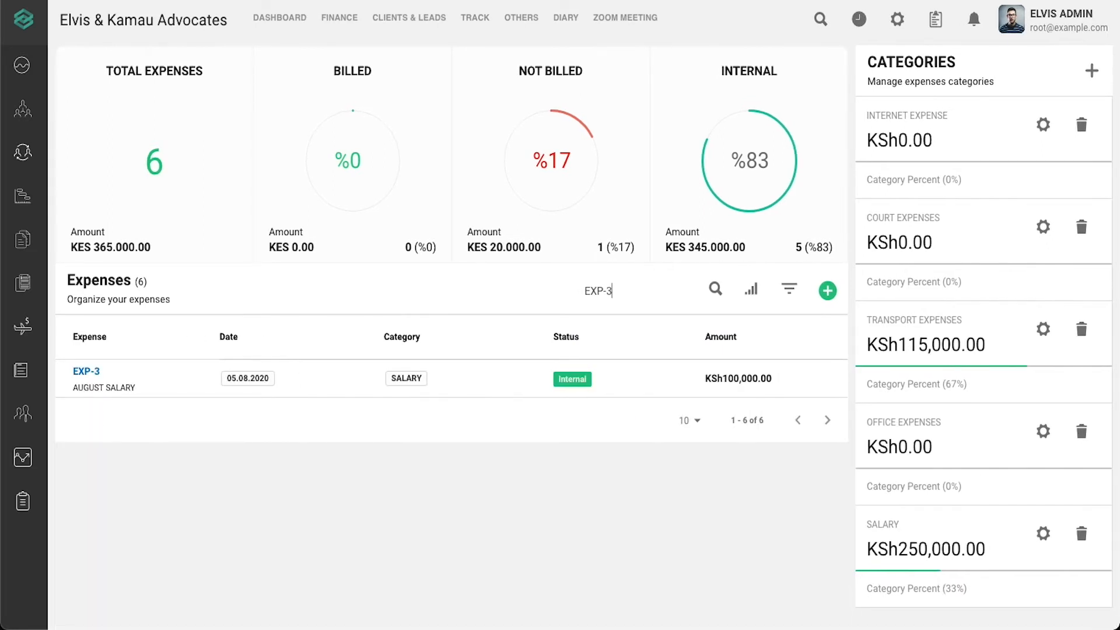
key("BackSpace")
key("BackSpace")
key("BackSpace")
key("BackSpace")
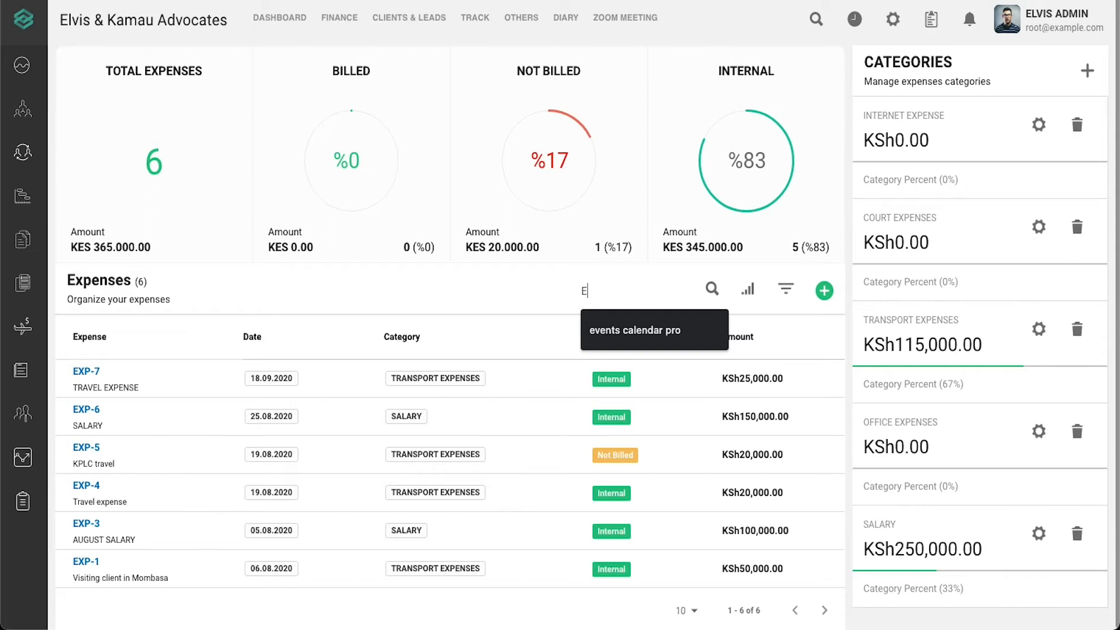
key("BackSpace")
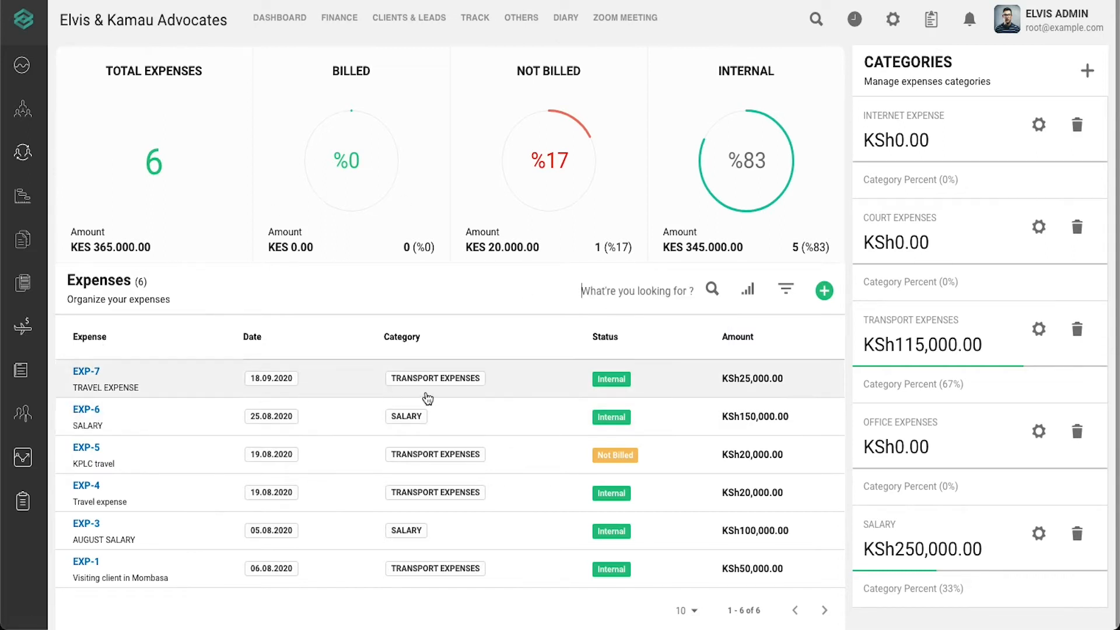
type("EX")
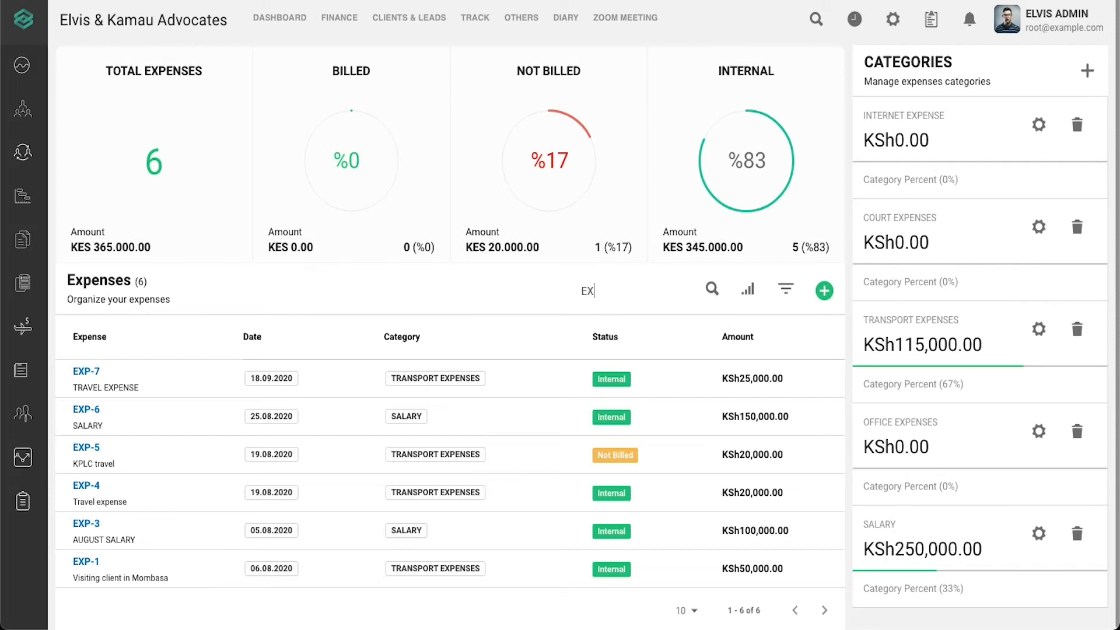
type("P-3")
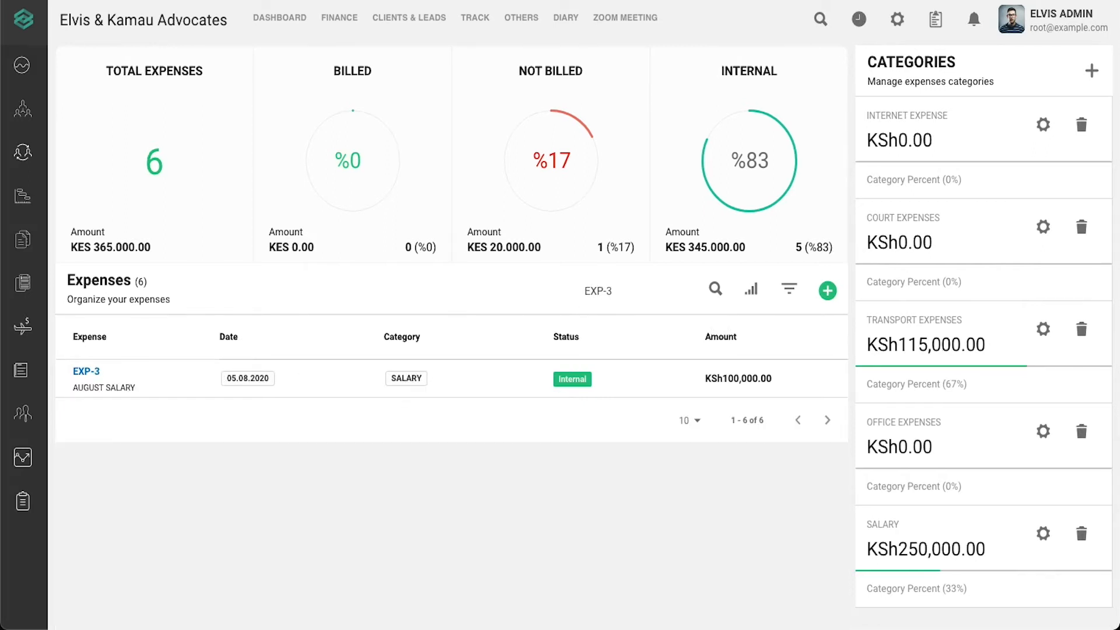
key("BackSpace")
key("BackSpace")
key("BackSpace")
key("BackSpace")
key("BackSpace")
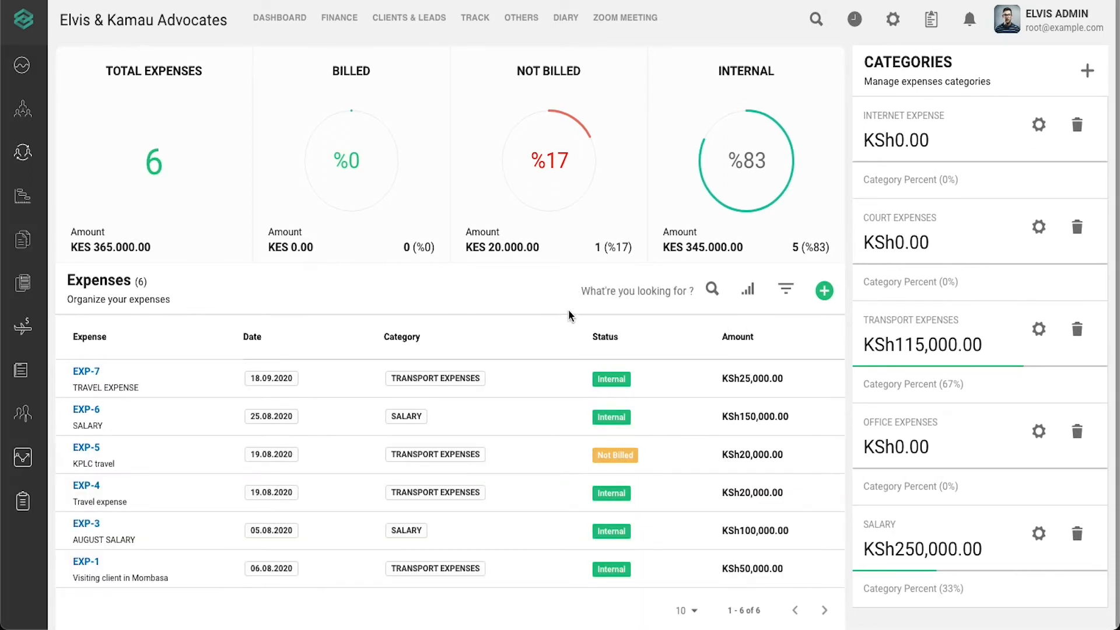
triple_click(540, 297)
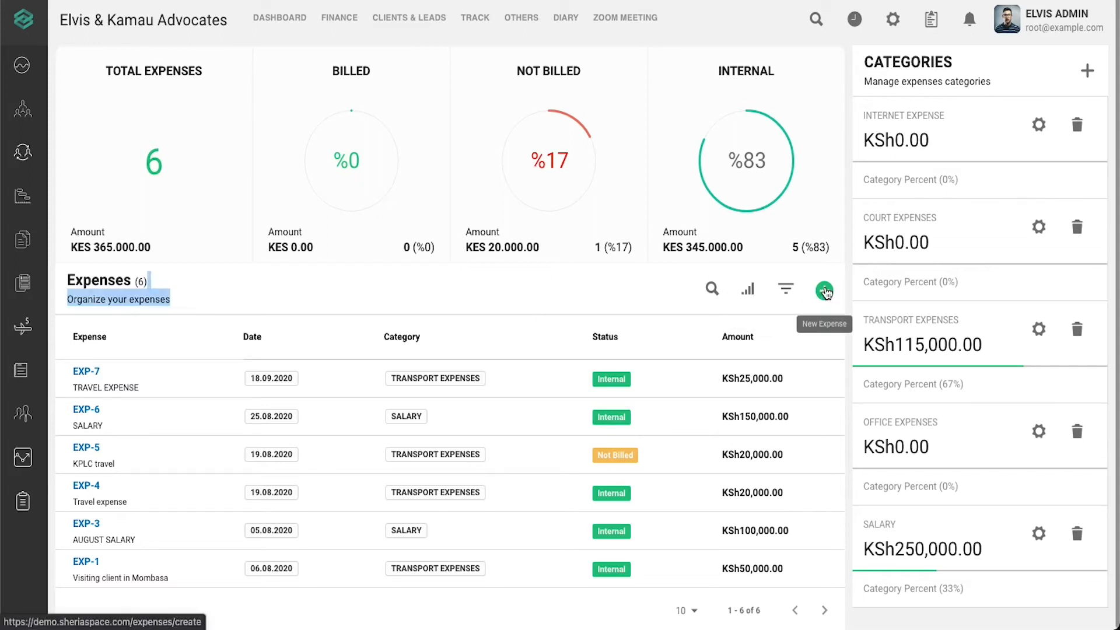
- Start a new expense titled TRAVEL EXPENSE with category TRANSPORT EXPENSES
left_click(825, 290)
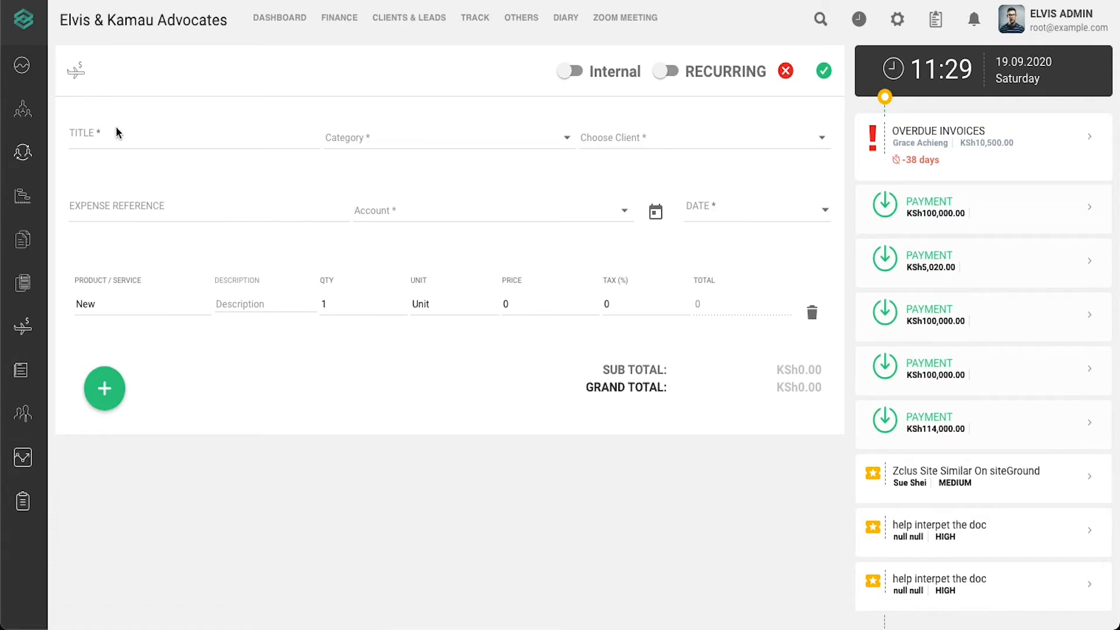
left_click(128, 140)
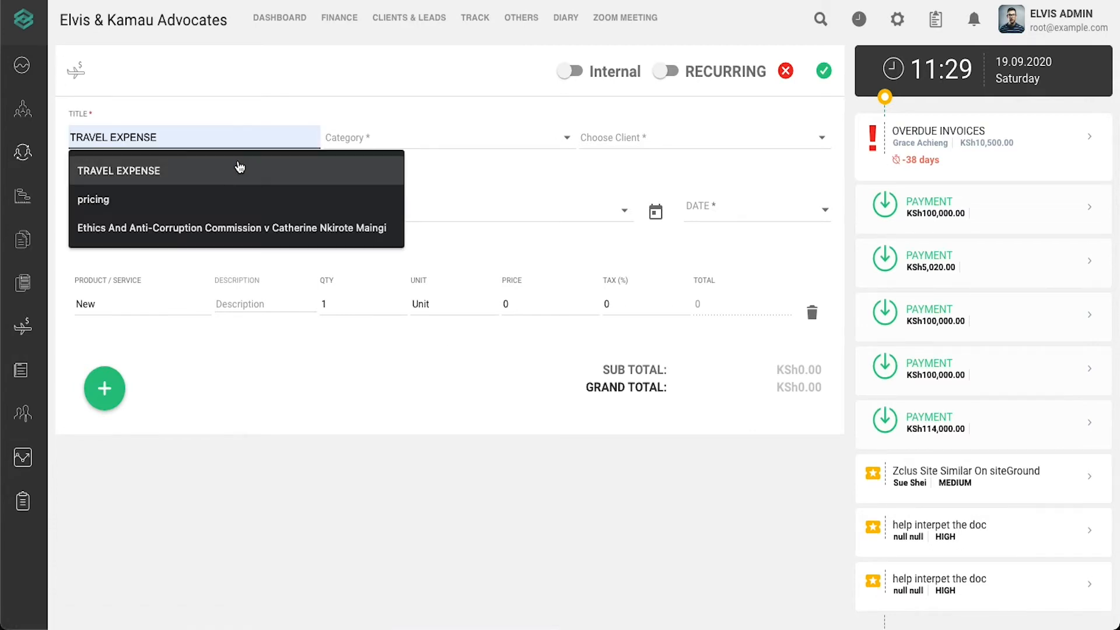
left_click(240, 167)
left_click(394, 146)
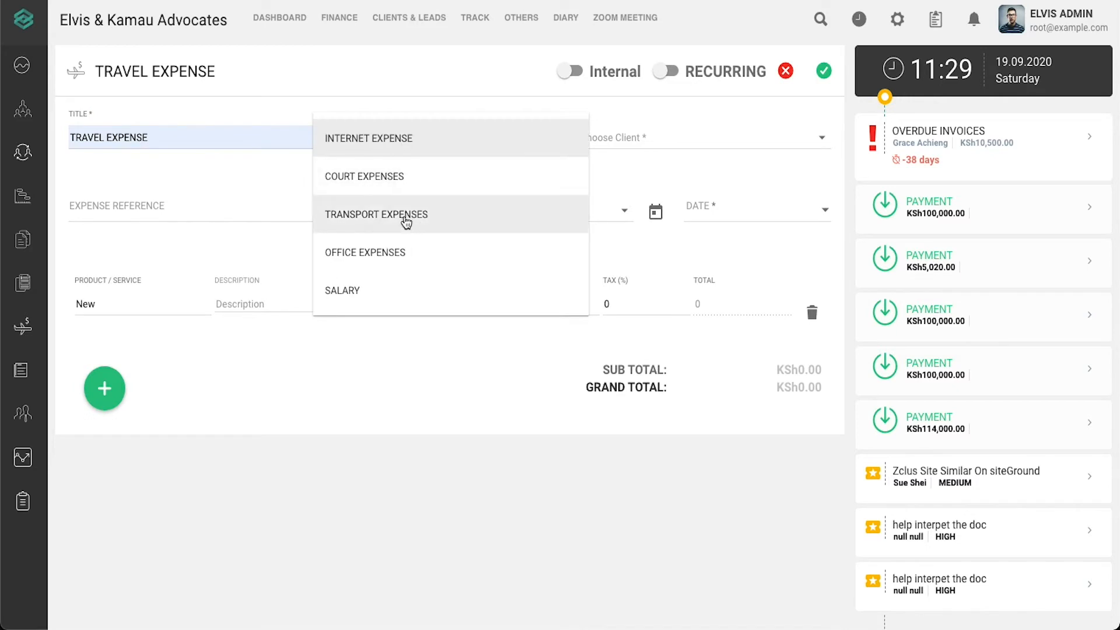
left_click(407, 220)
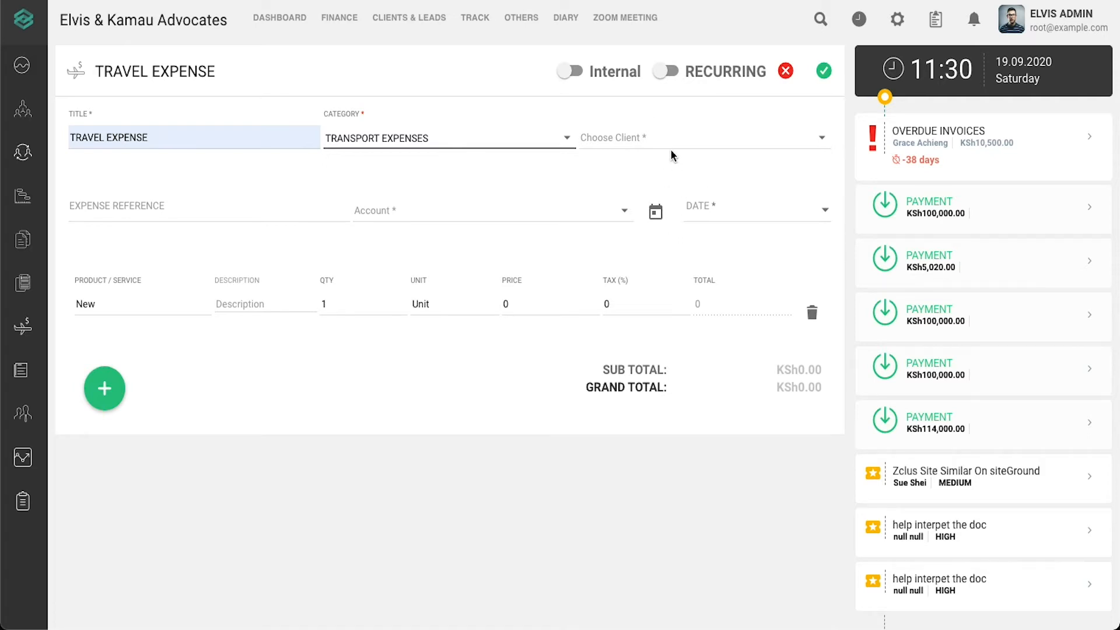
- Search for the client and assign them to the expense
left_click(644, 140)
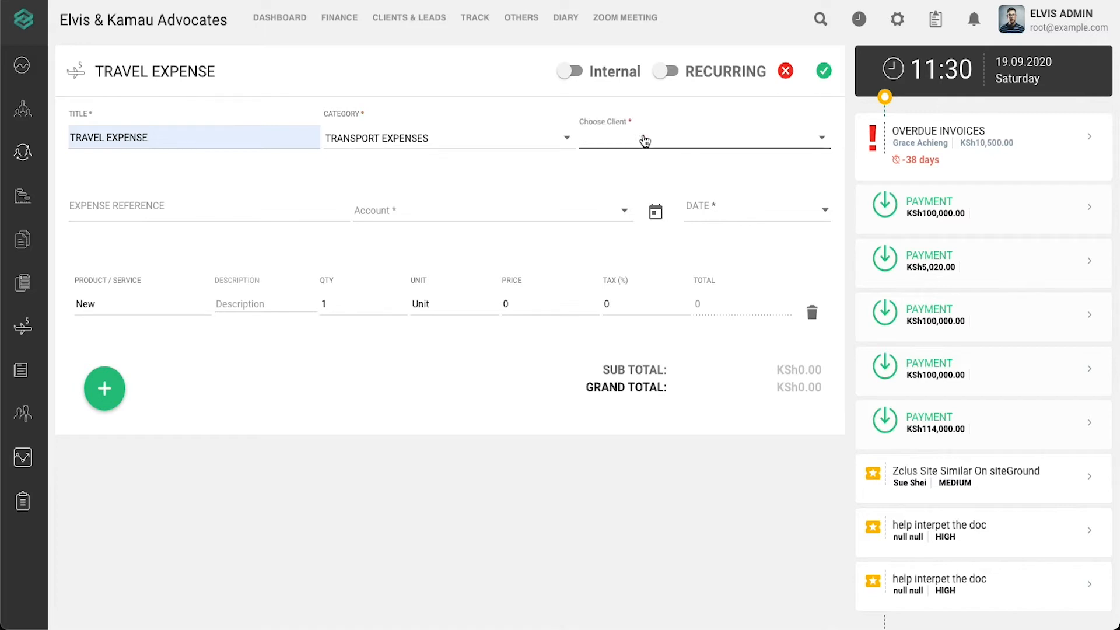
type("EUS")
left_click(680, 183)
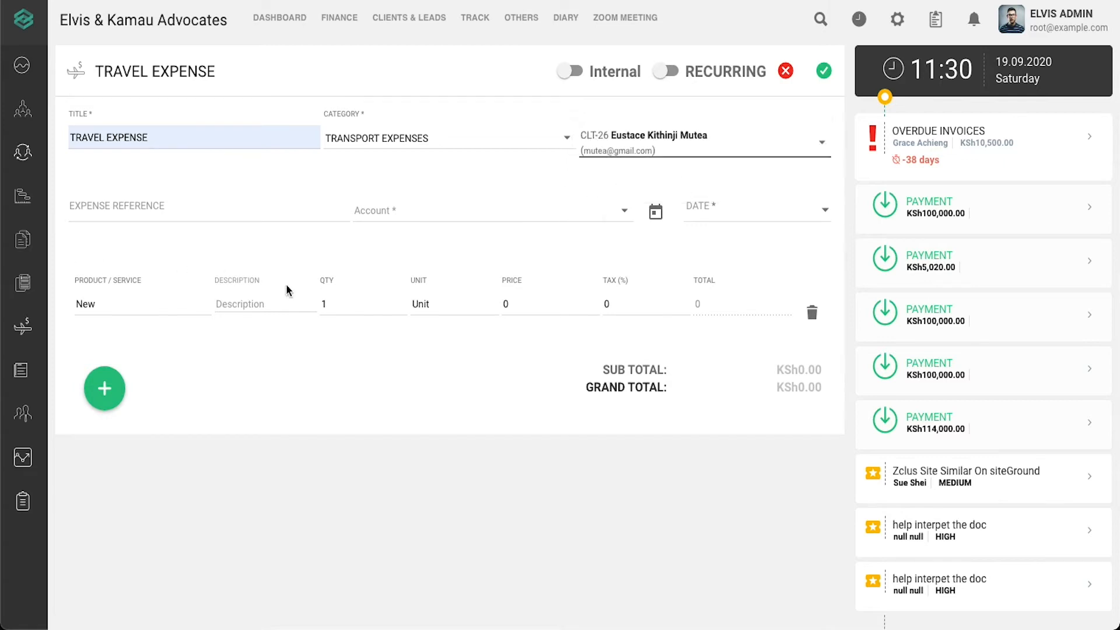
- Give the expense reference TRANSORT, account Equity Bank and date 19 September 2020
left_click(248, 214)
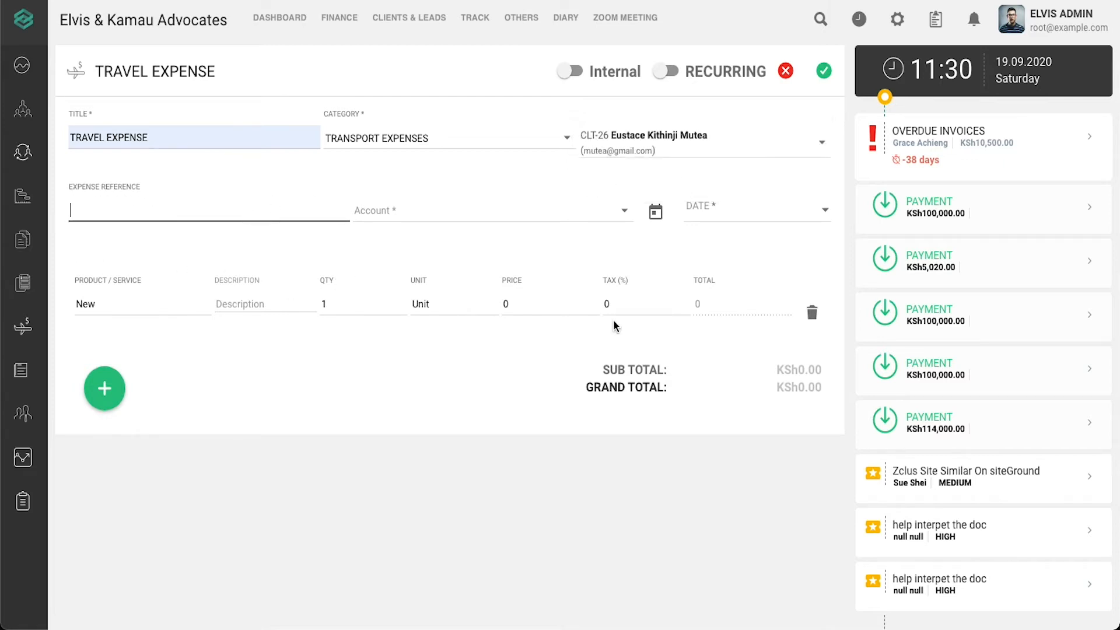
type("t")
left_click(605, 219)
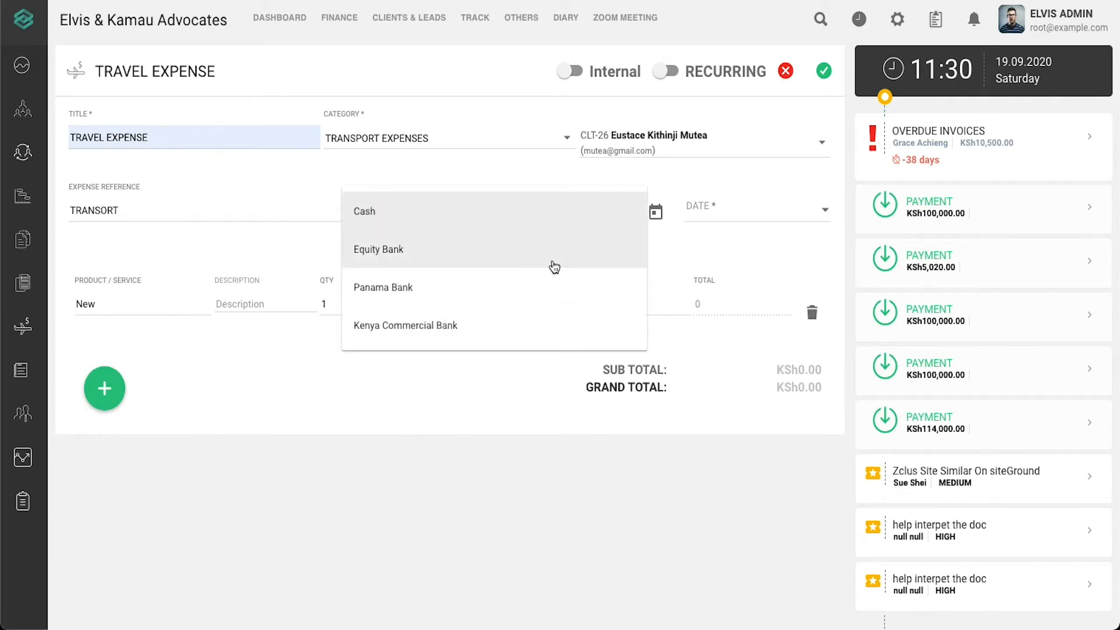
left_click(557, 261)
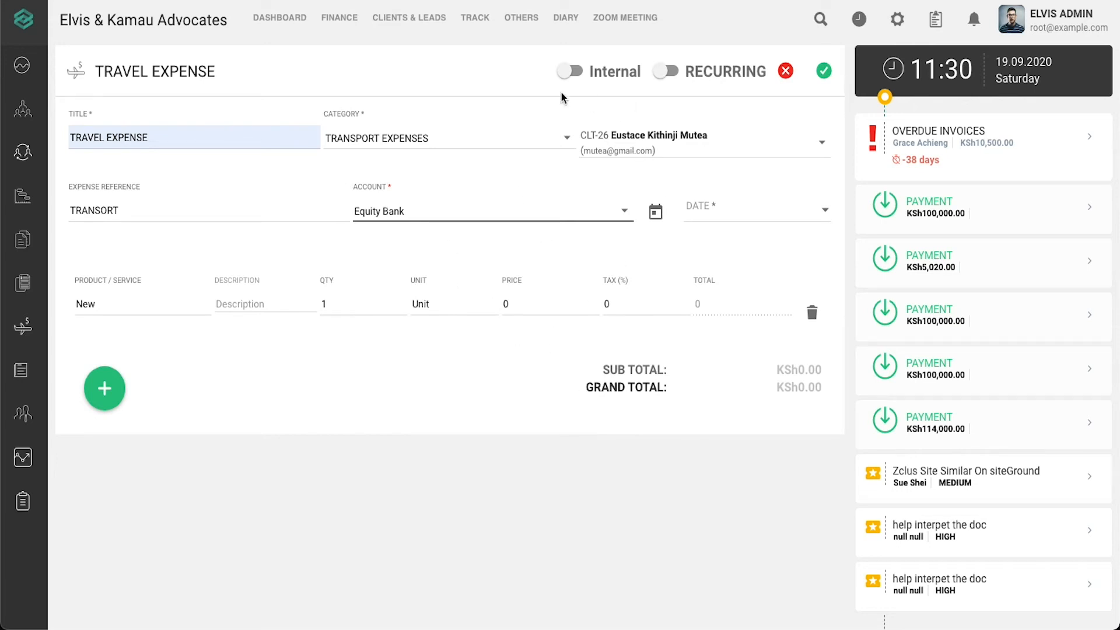
left_click(657, 213)
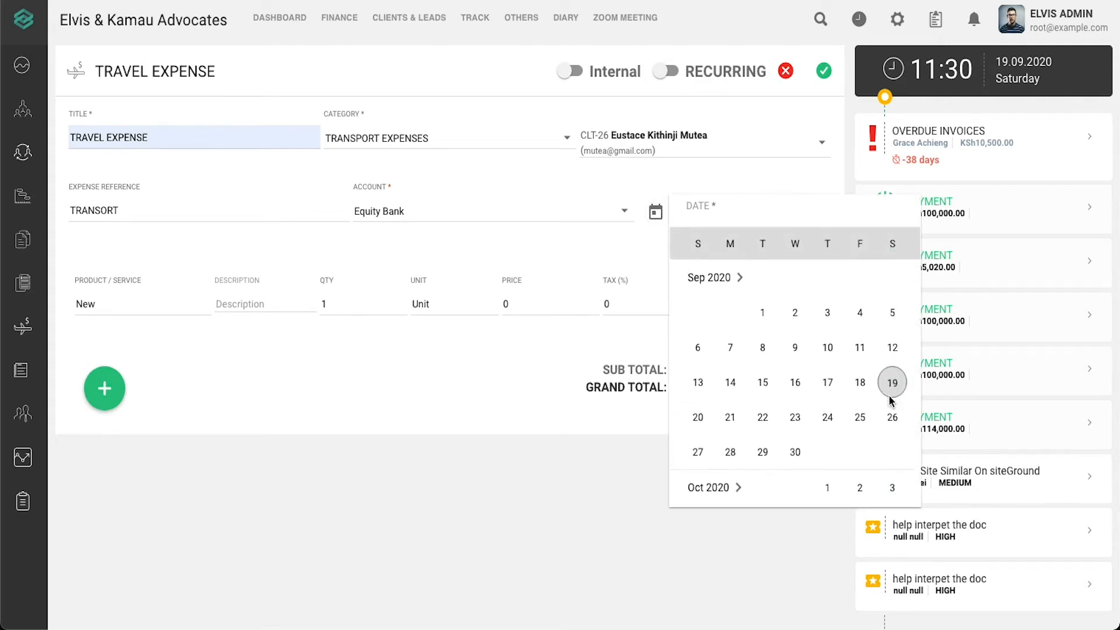
left_click(892, 385)
left_click(164, 310)
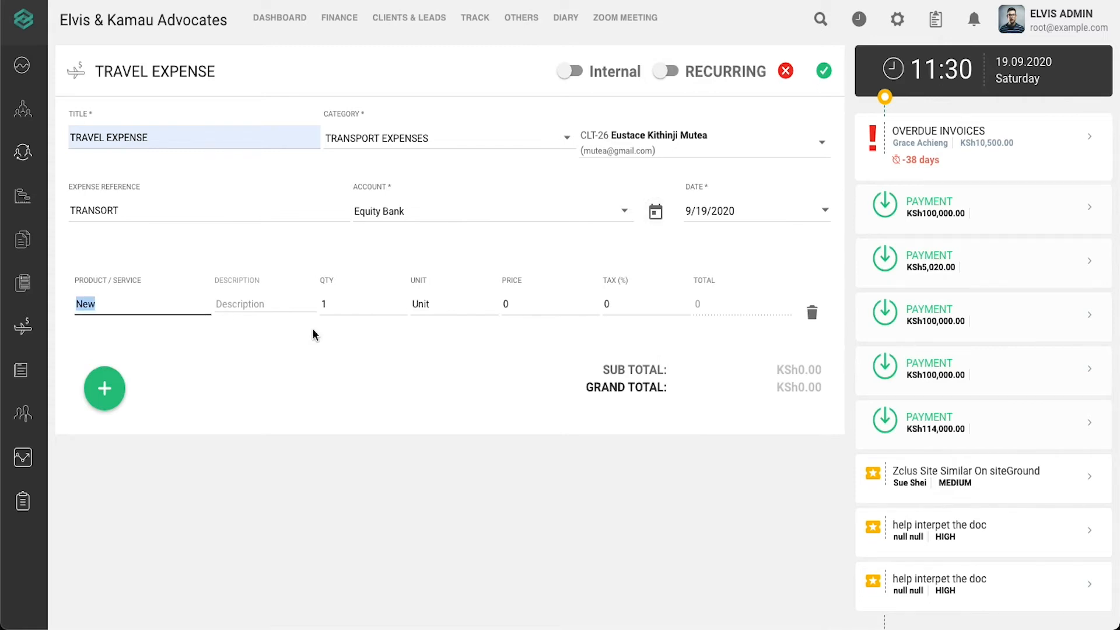
- Make the first line item travel at price 20000 with 5% tax, totalling KSh21,000.00
type("ravel")
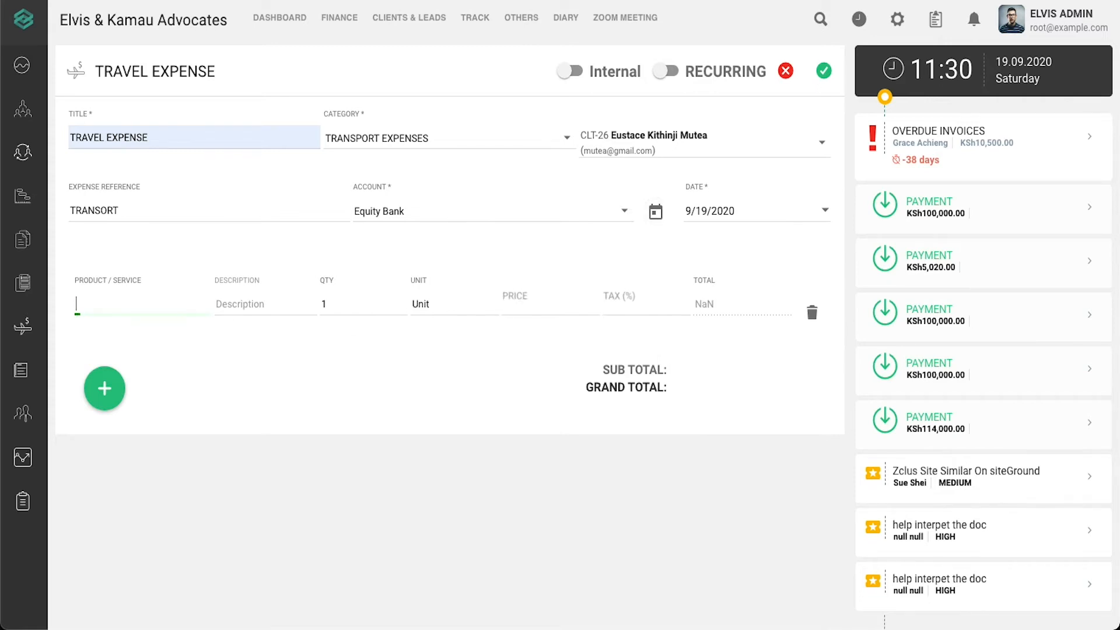
key("BackSpace")
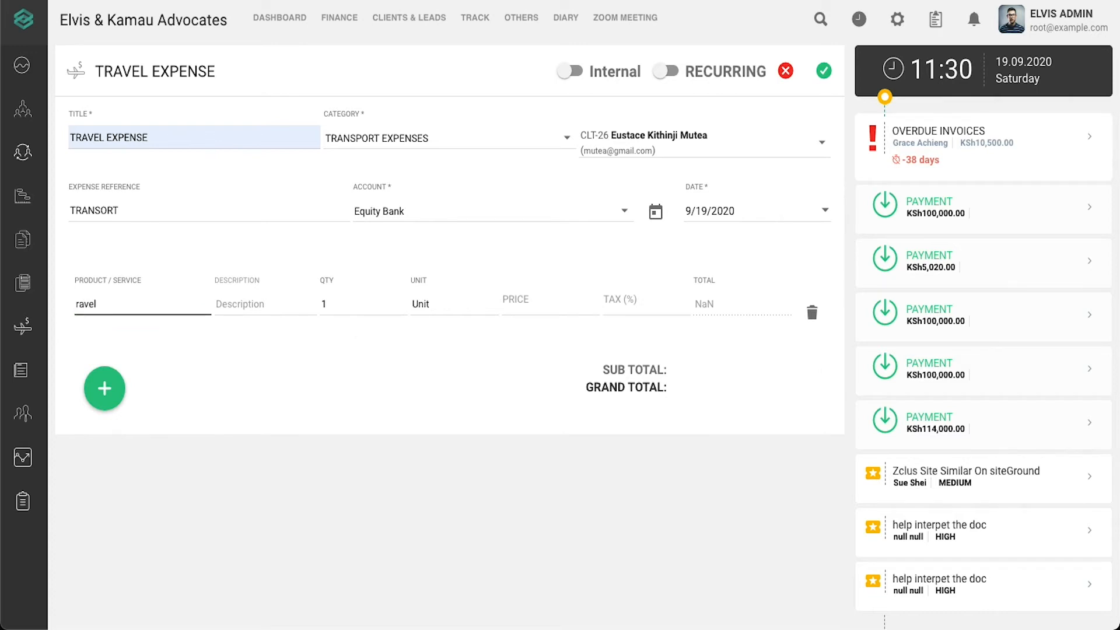
key("BackSpace")
key("BackSpace")
key("BackSpace")
type("travel")
left_click(507, 302)
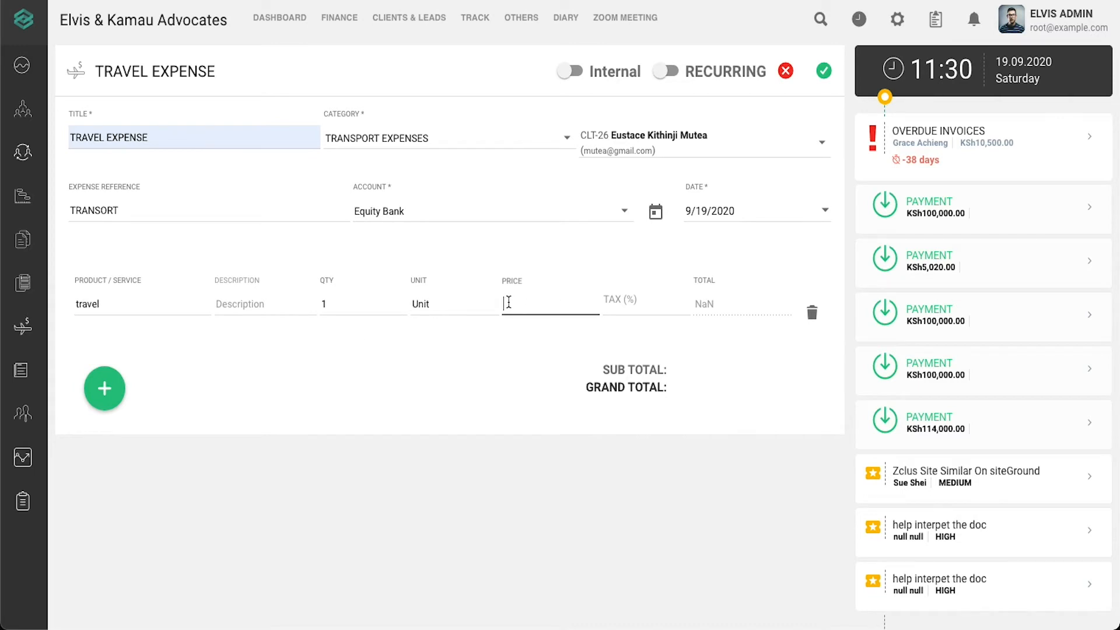
type("20000")
left_click(658, 302)
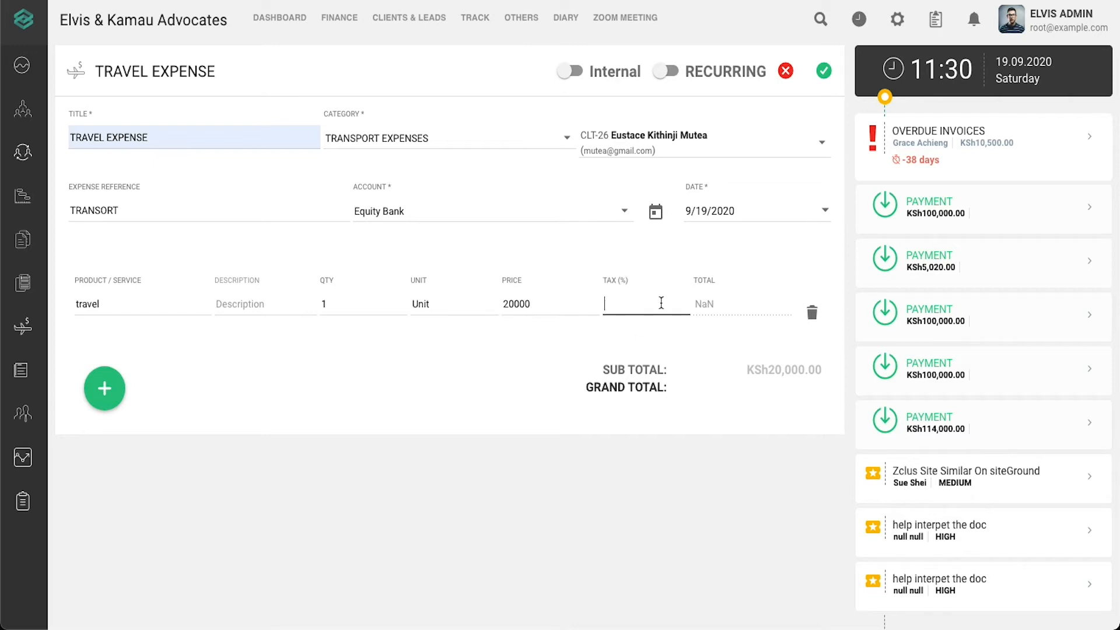
type("5")
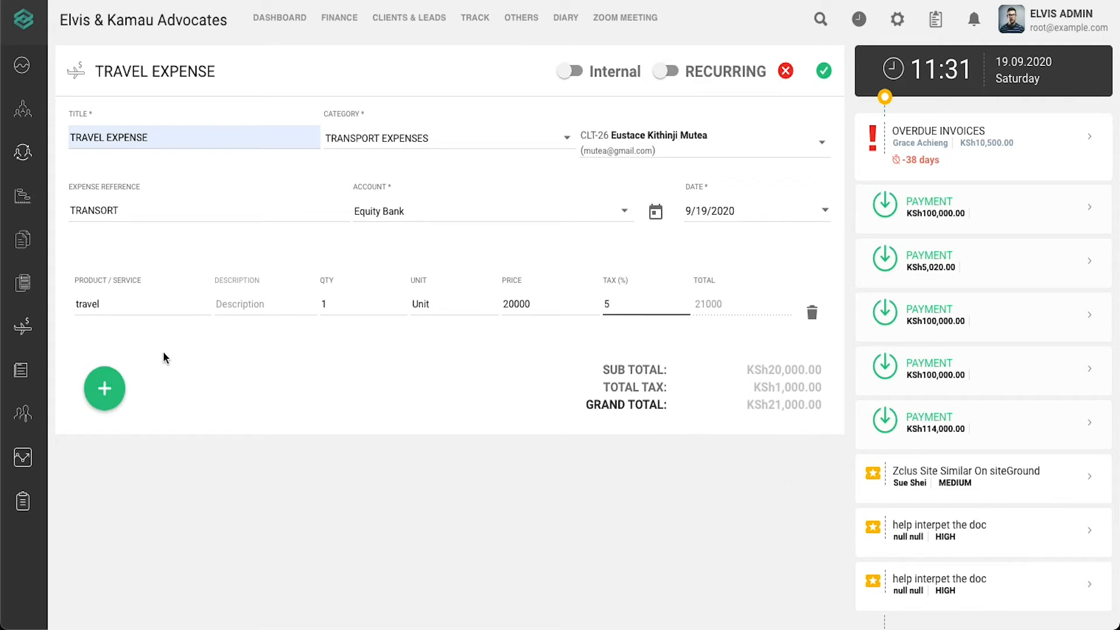
left_click(104, 388)
- Enter the second line item as Hotel at 13000 with 0% tax, for KSh34,000.00 total
left_click(106, 379)
double_click(107, 381)
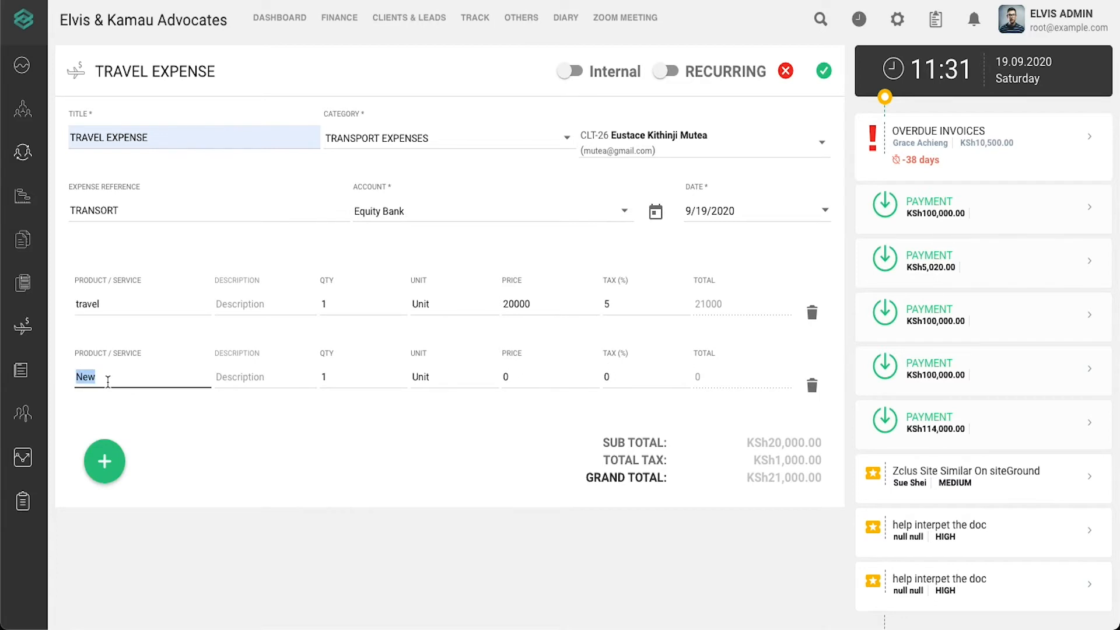
key("BackSpace")
type("Hotel")
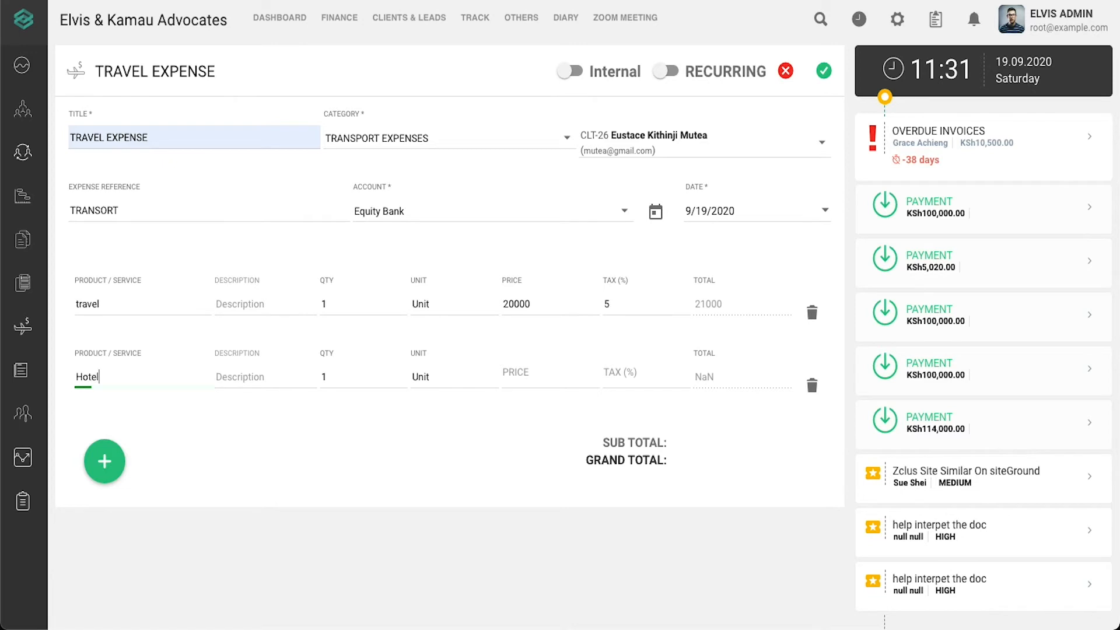
left_click(523, 371)
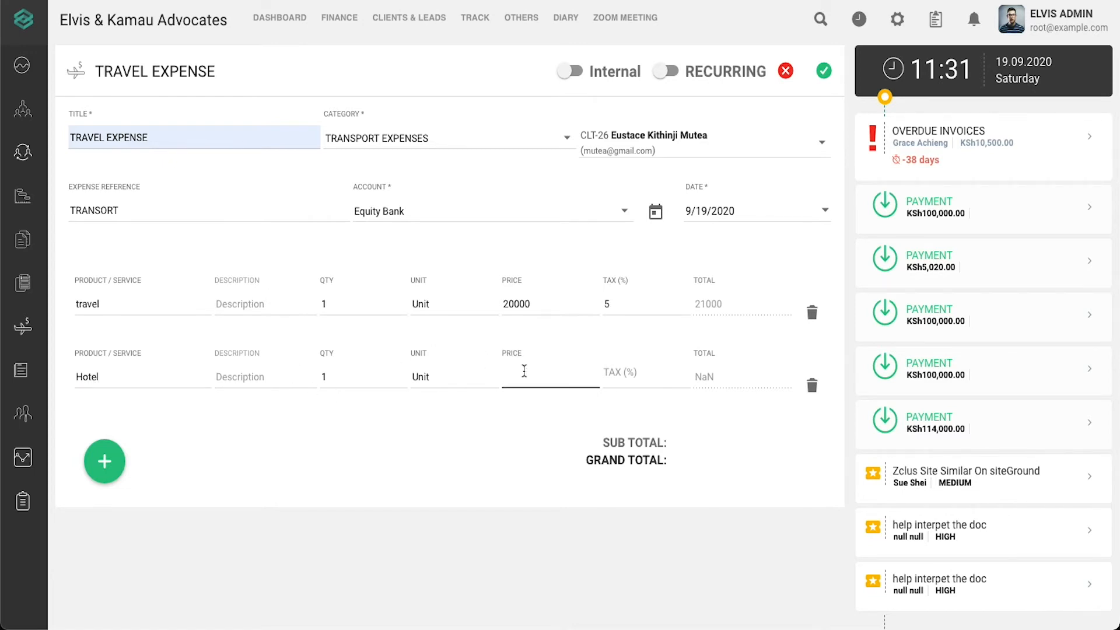
type("13000")
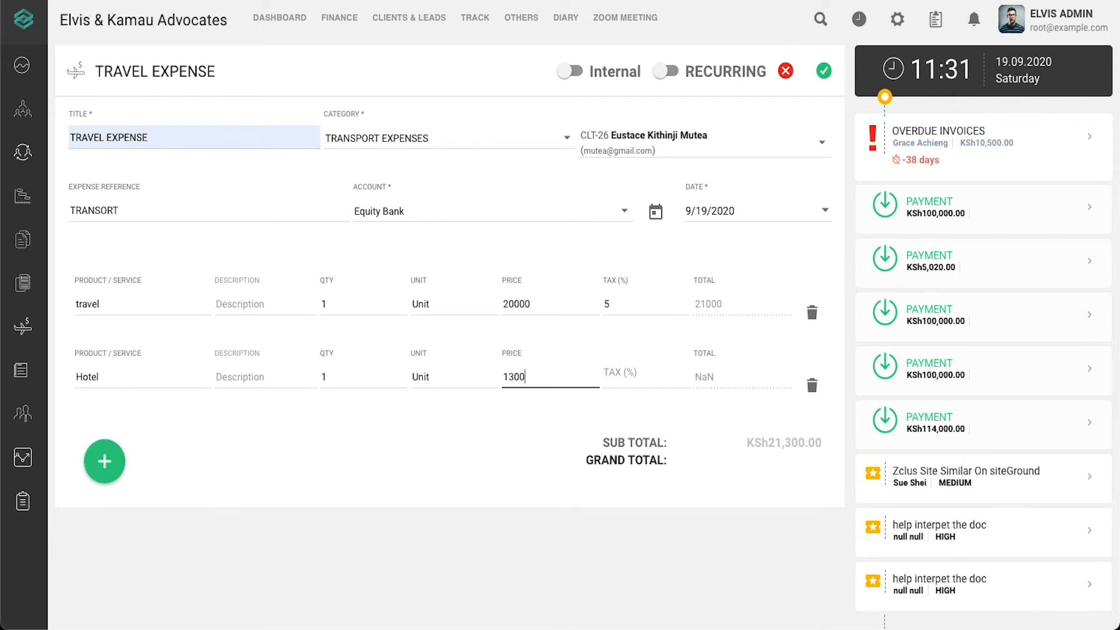
left_click(651, 377)
type("0")
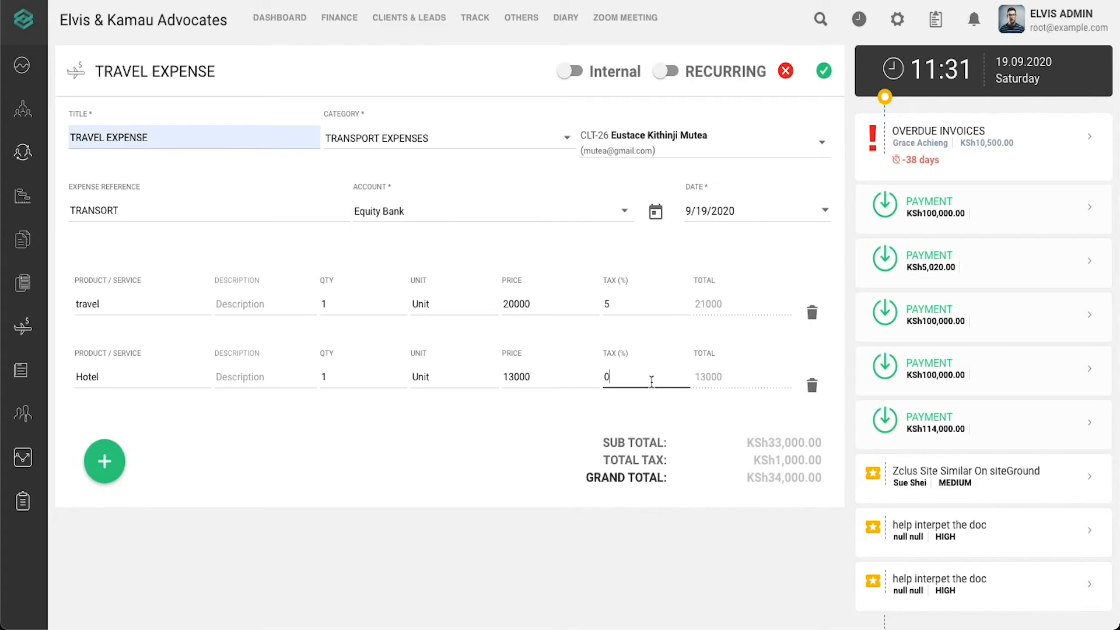
left_click(565, 434)
- Save the expense as EXP-8, send it by e-mail, and dismiss the notification
left_click(823, 72)
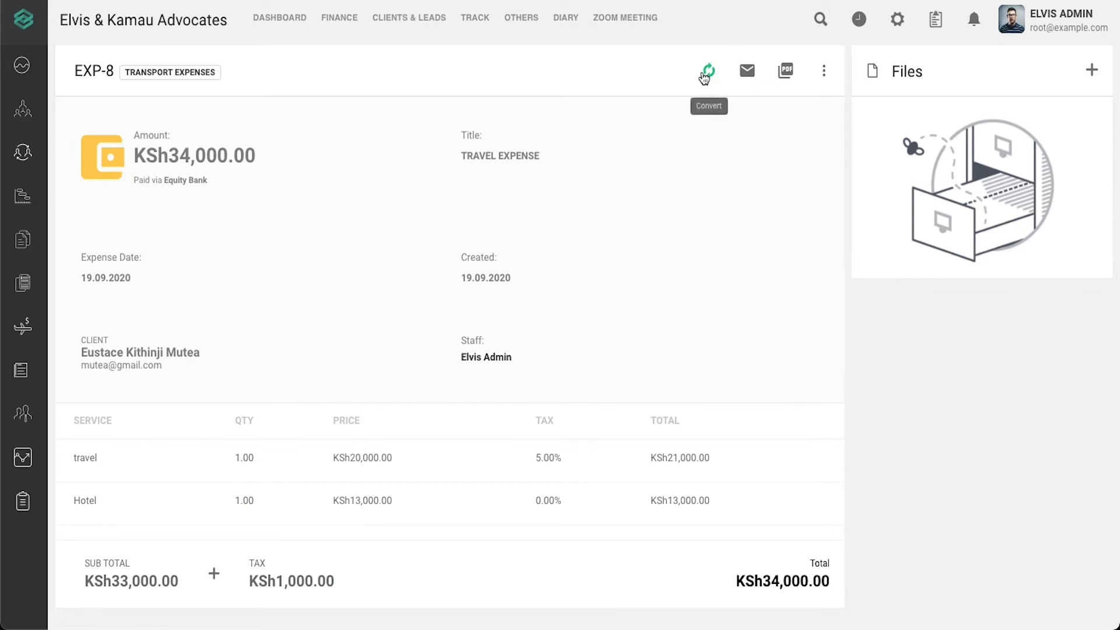
left_click(752, 69)
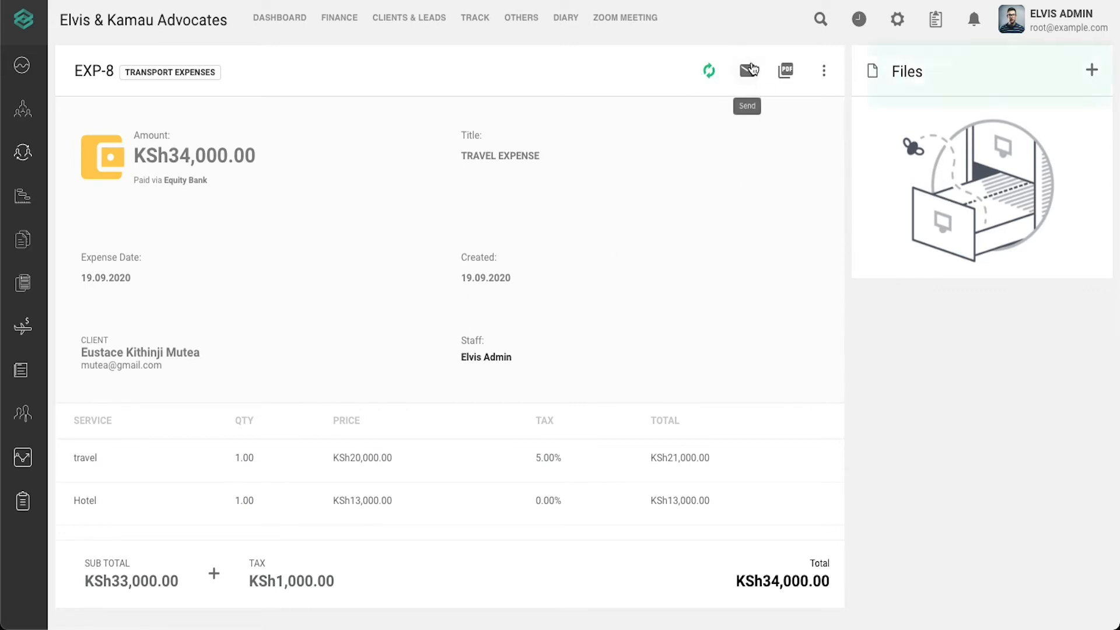
left_click(1098, 60)
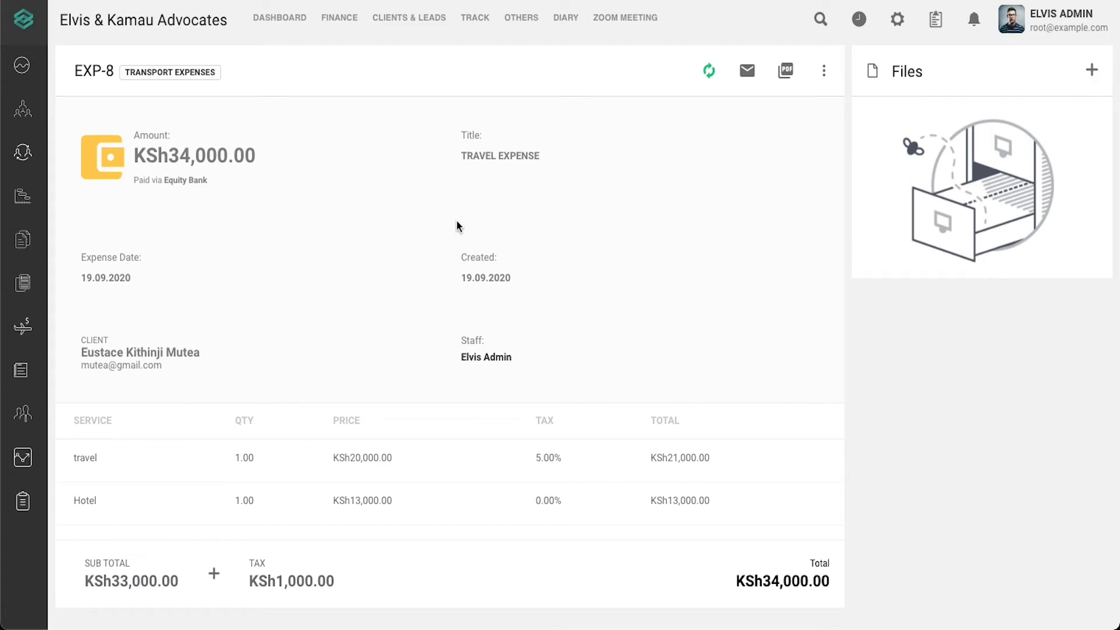
- Upload questions-microsoft.docx from Documents as an attachment to EXP-8
left_click(1090, 76)
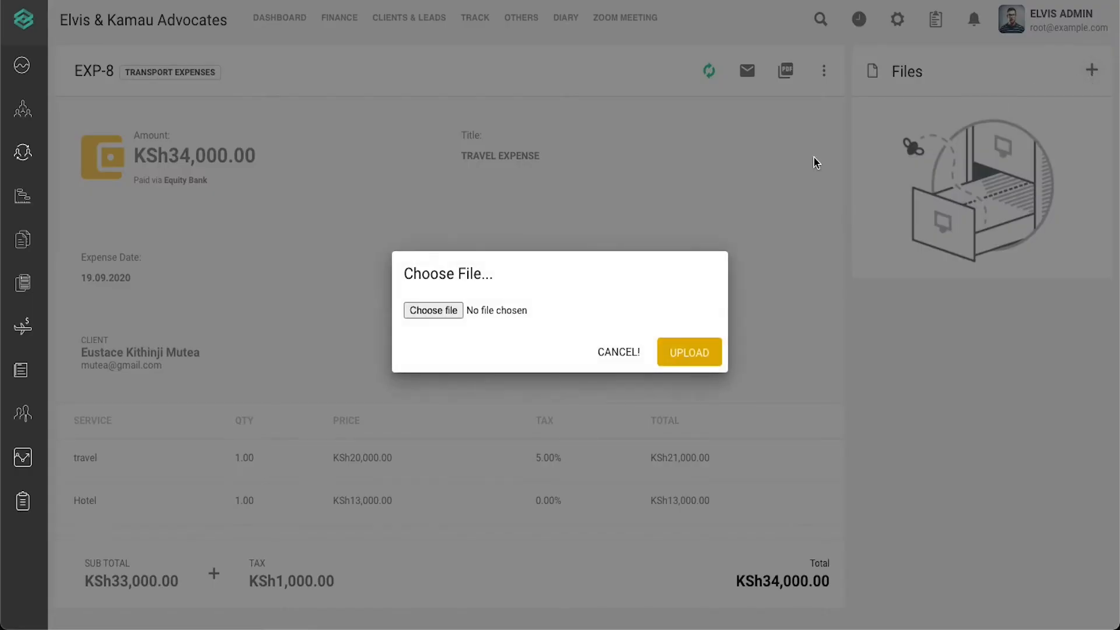
left_click(449, 311)
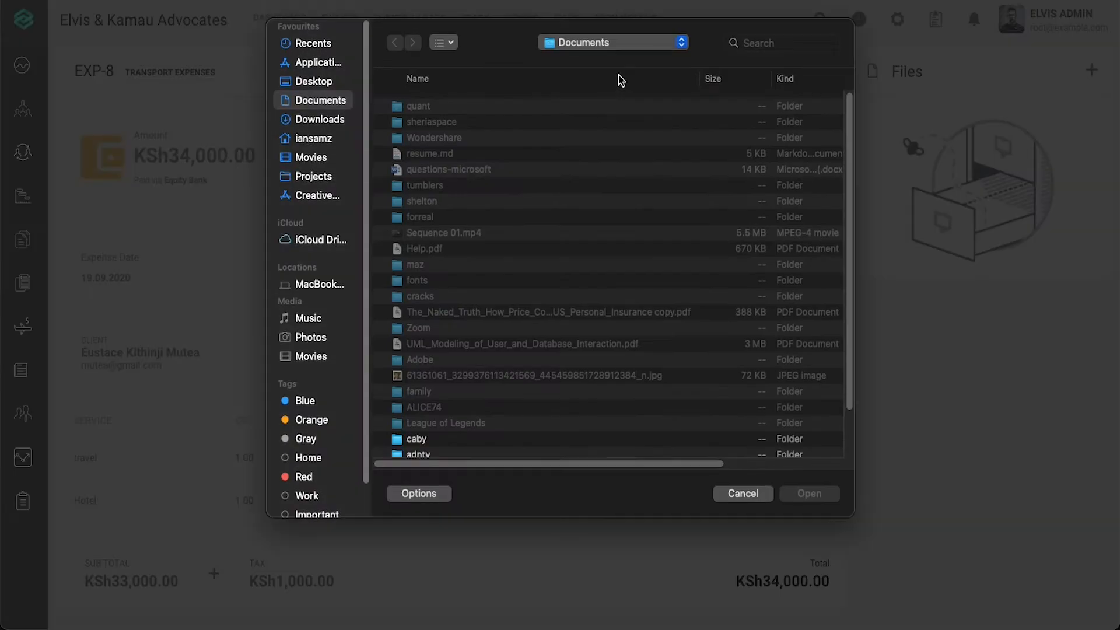
double_click(495, 170)
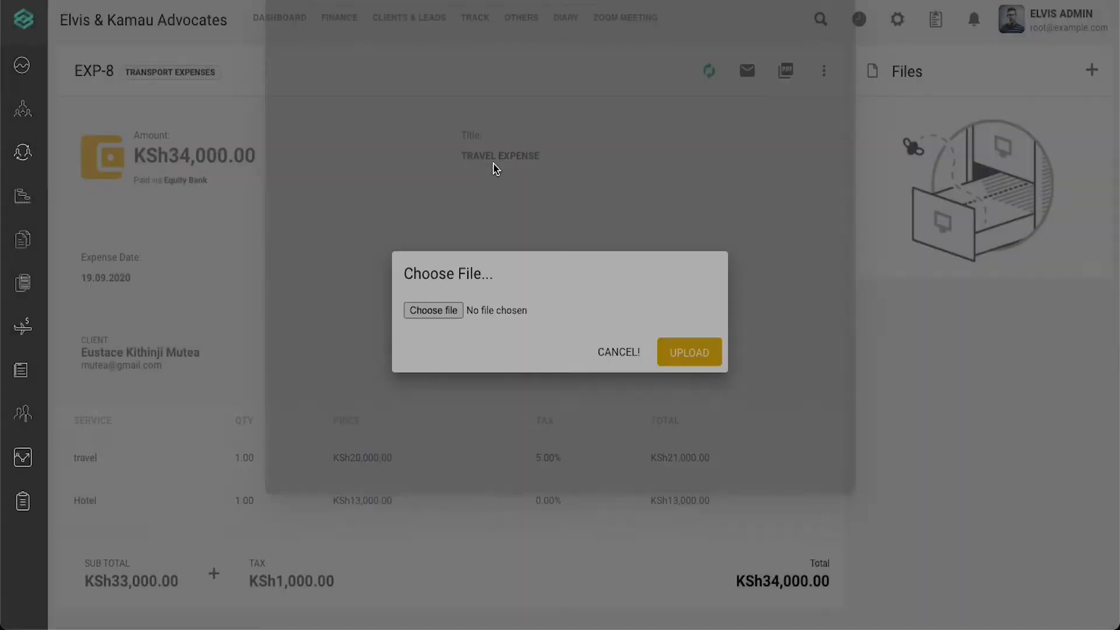
left_click(694, 350)
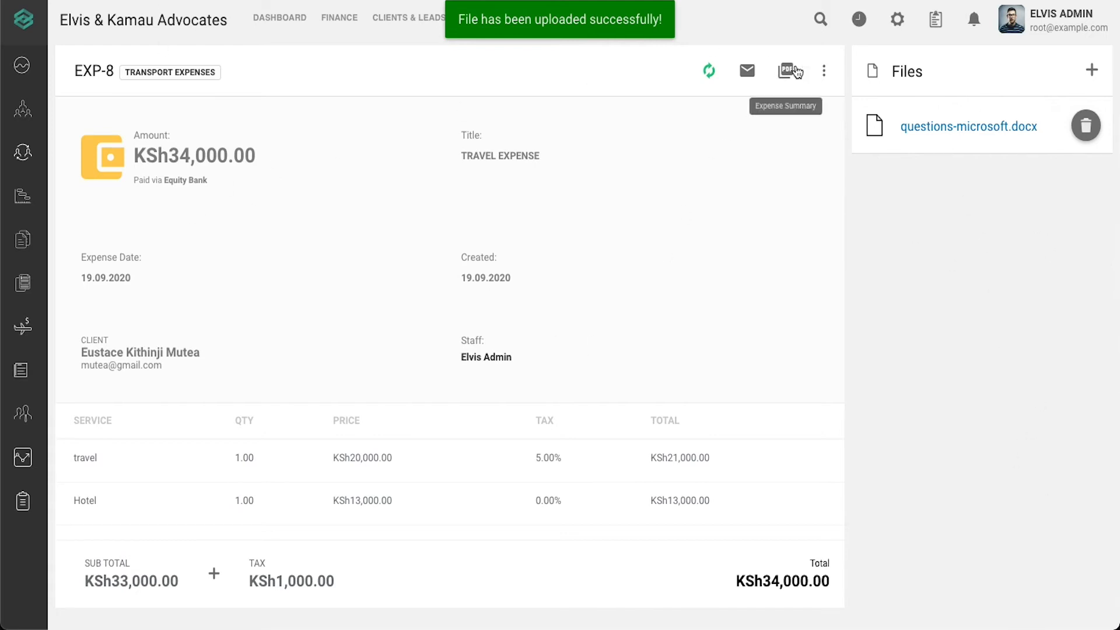
- Convert expense EXP-8 into invoice INV-17 for KSh34,000.00
left_click(708, 73)
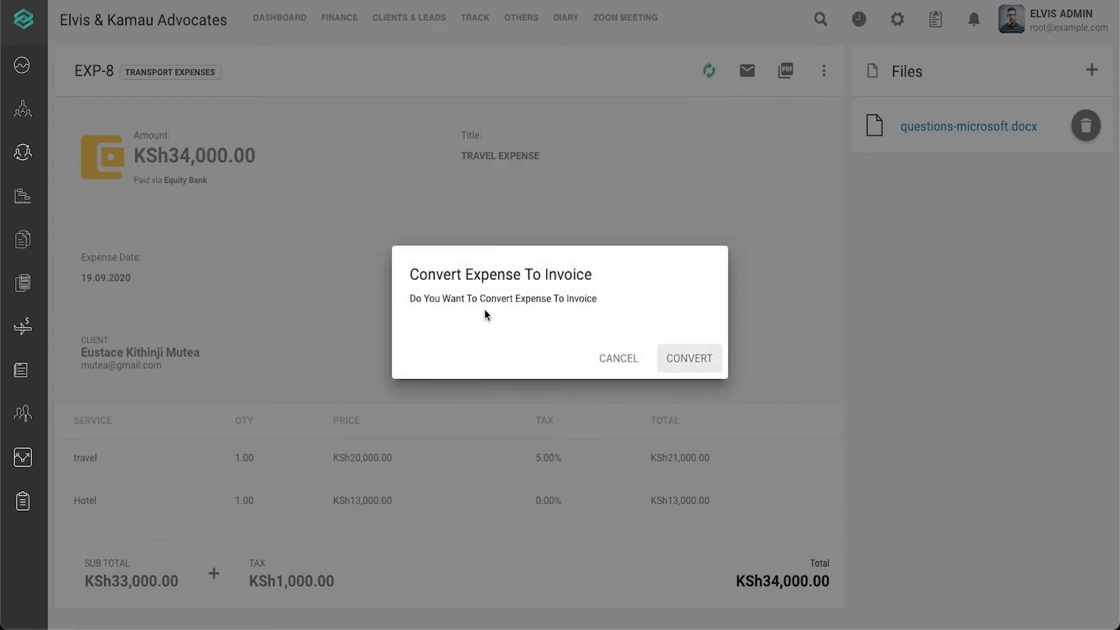
left_click(671, 366)
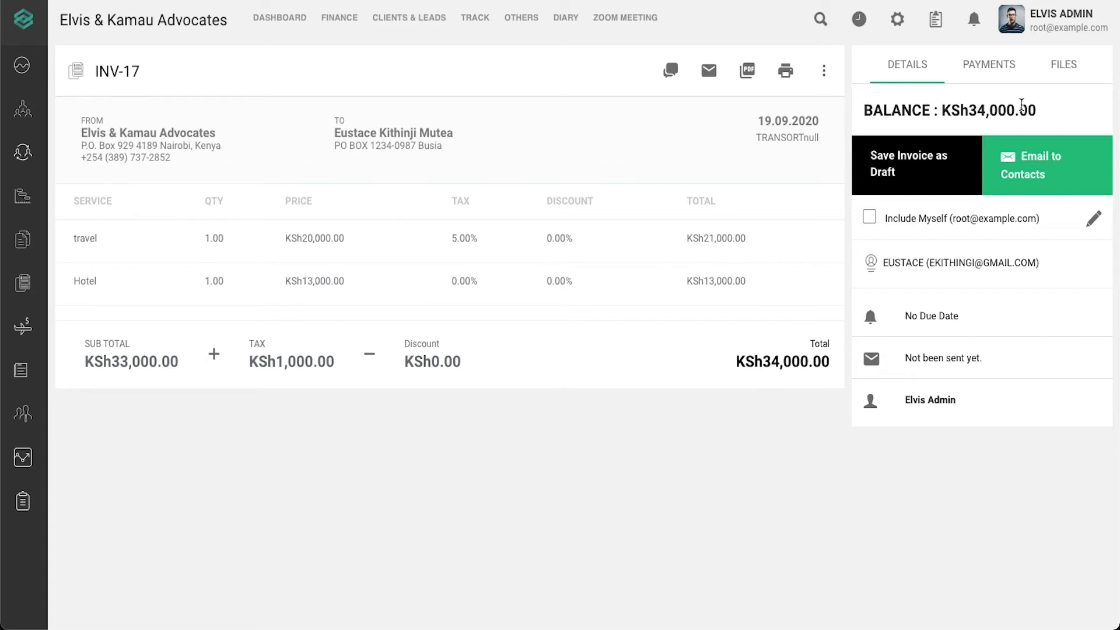
left_click(988, 66)
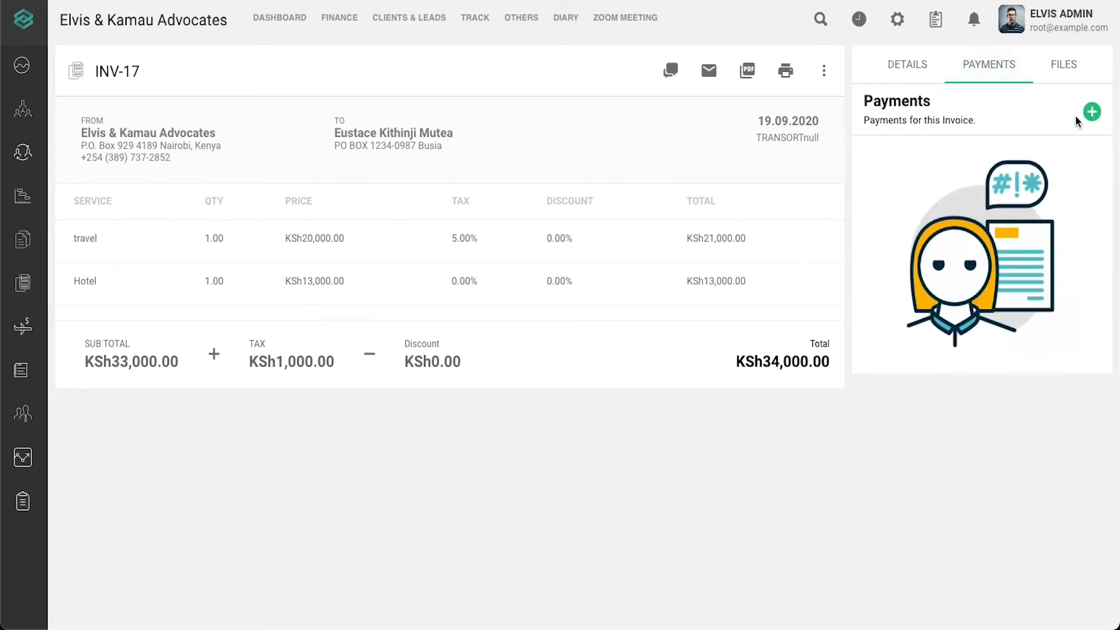
left_click(1090, 112)
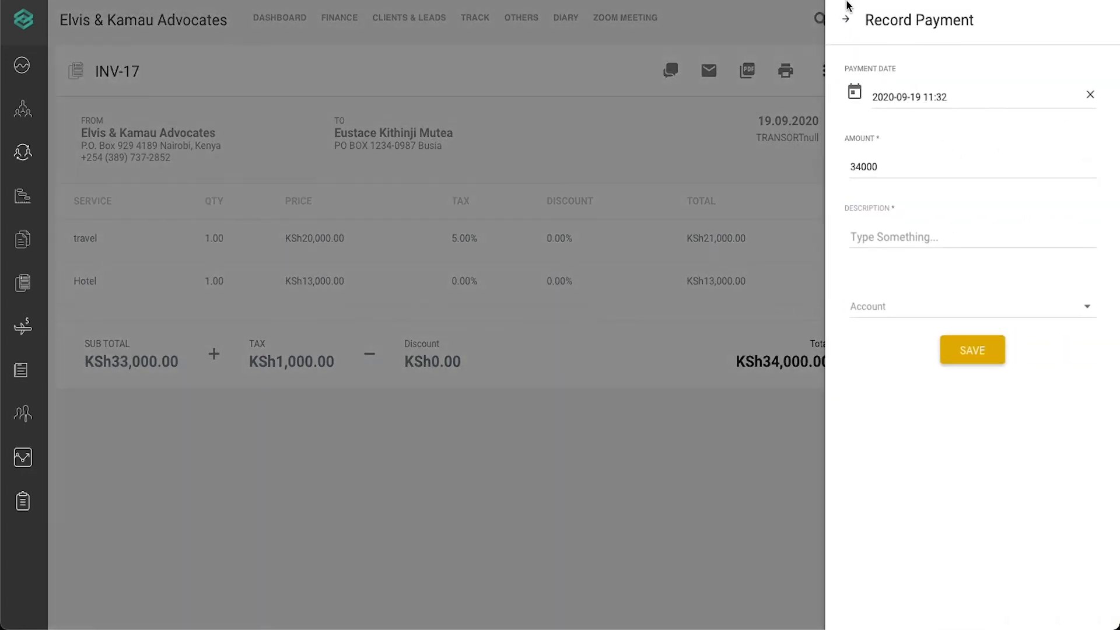
left_click(845, 19)
left_click(1094, 113)
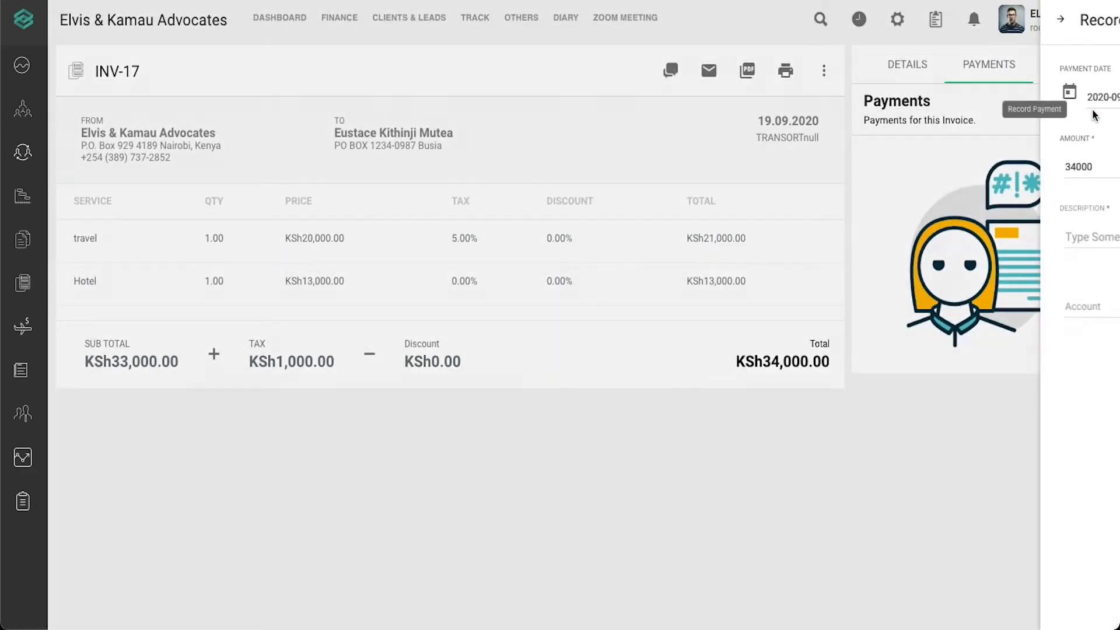
left_click(1091, 109)
left_click(794, 124)
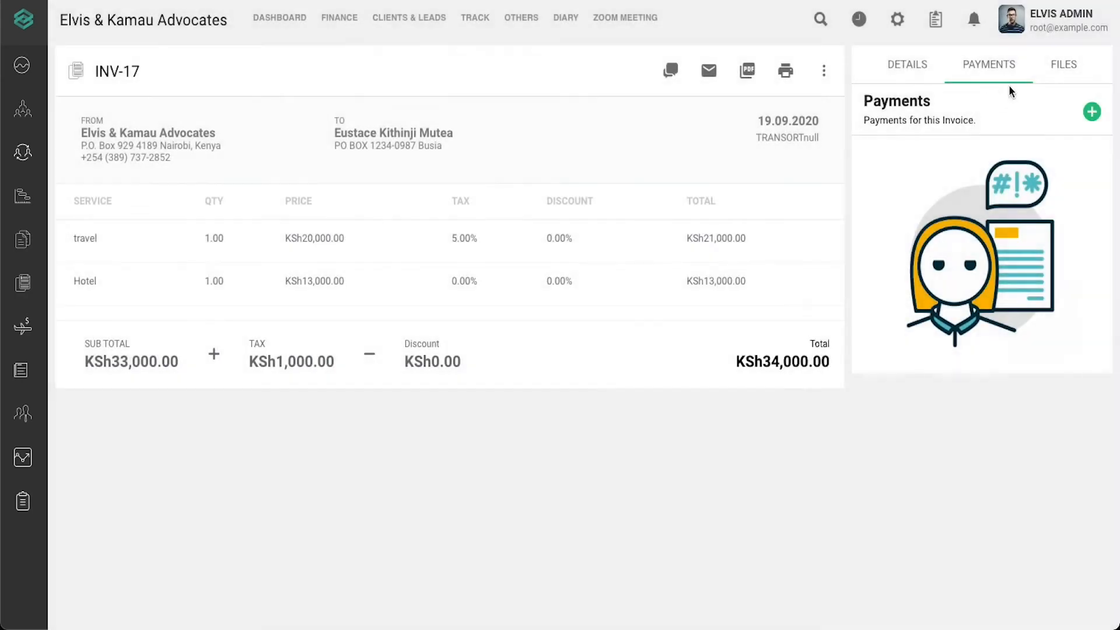
left_click(1059, 67)
left_click(997, 72)
left_click(932, 69)
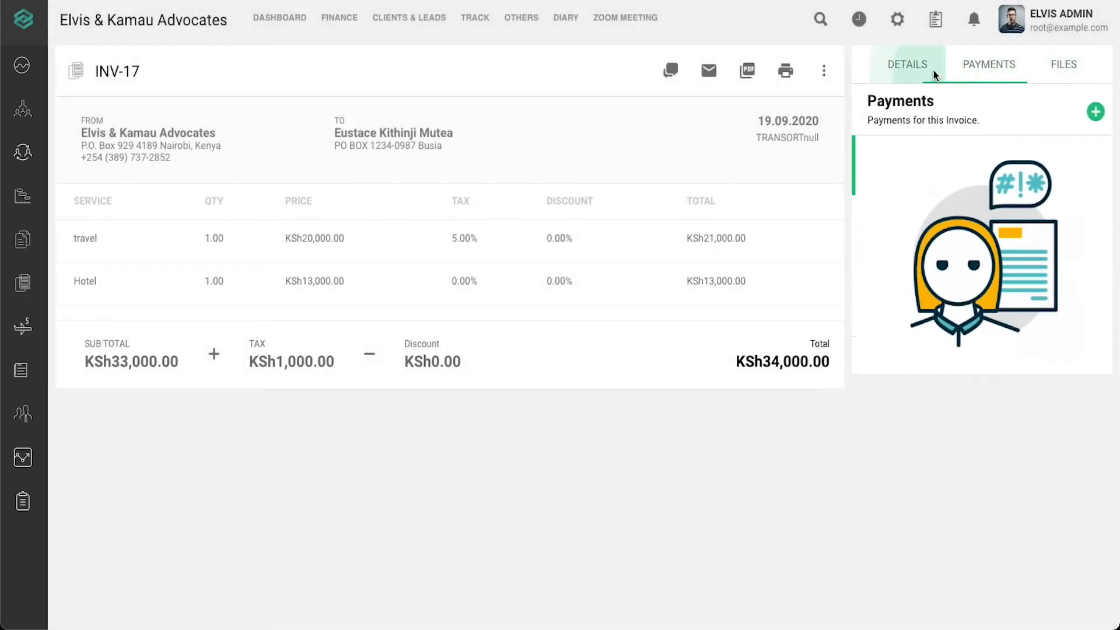
left_click(819, 80)
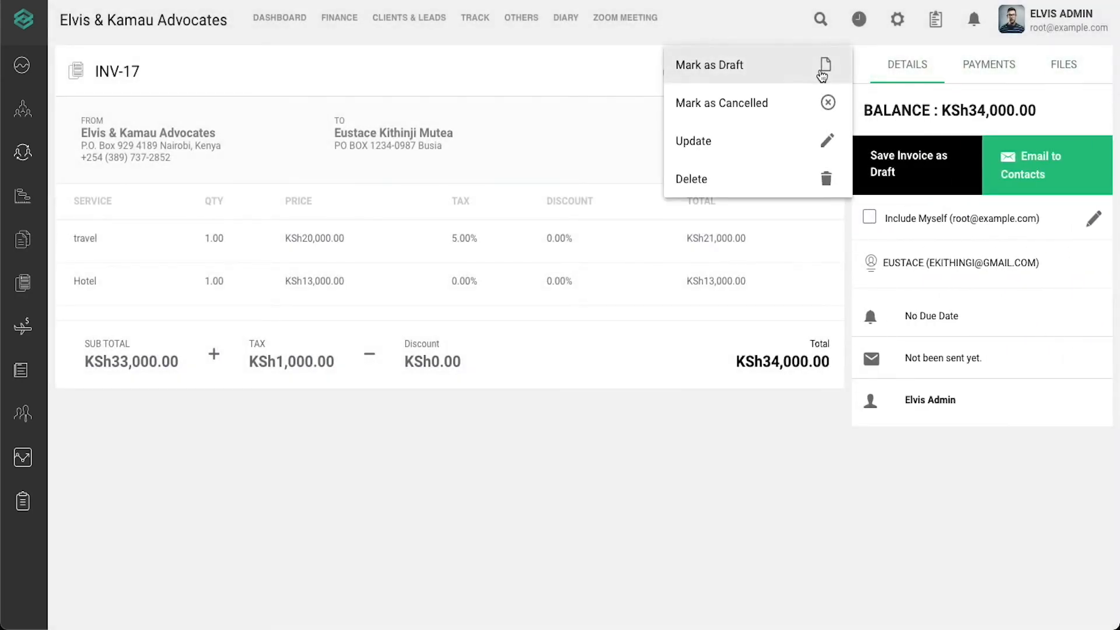
left_click(553, 134)
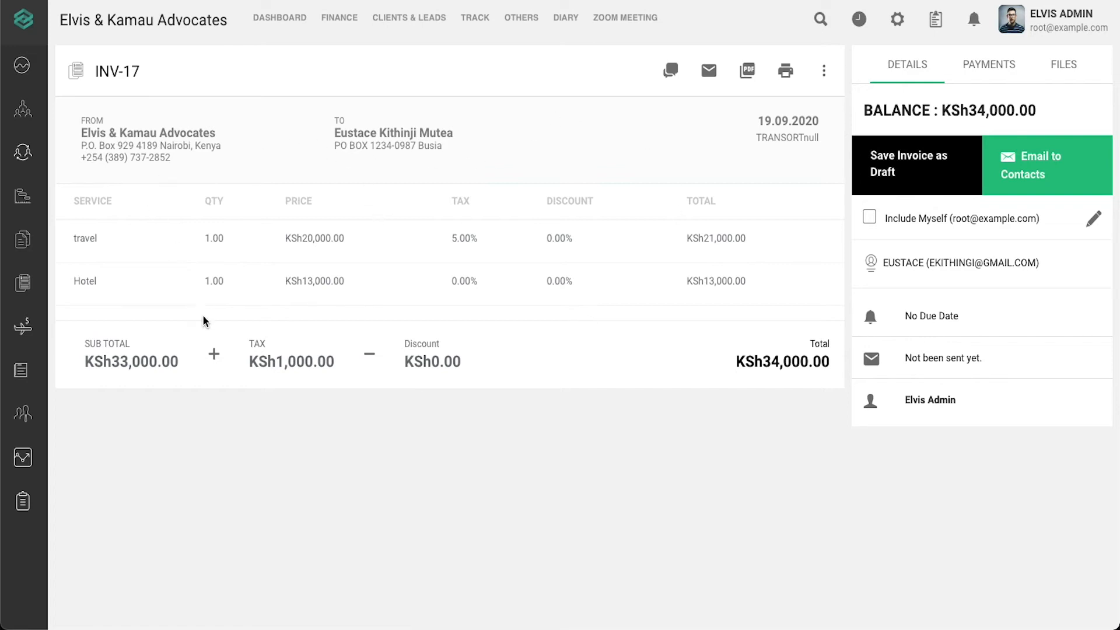
mouse_move(56, 302)
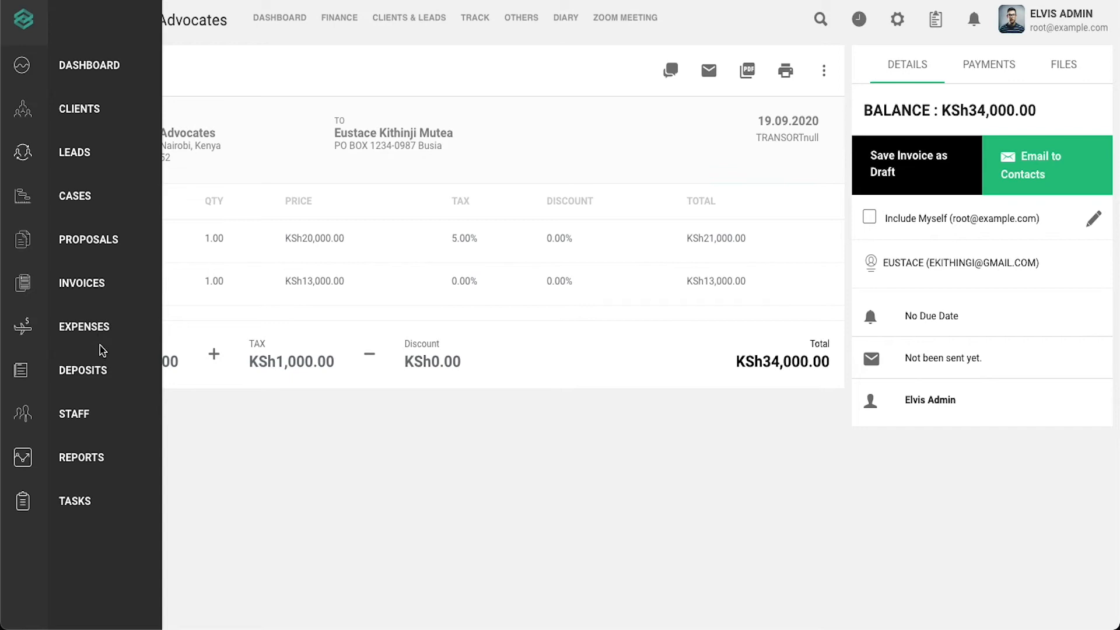
- Open the KSh34,000.00 expense EXP-8 from the Expenses list
left_click(98, 331)
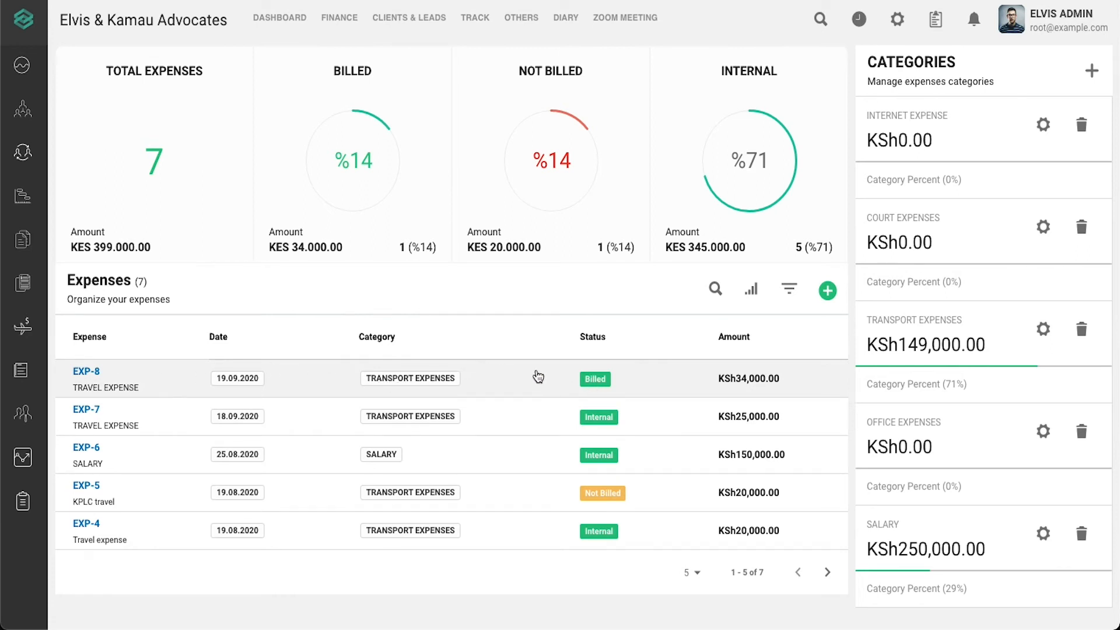
left_click(538, 376)
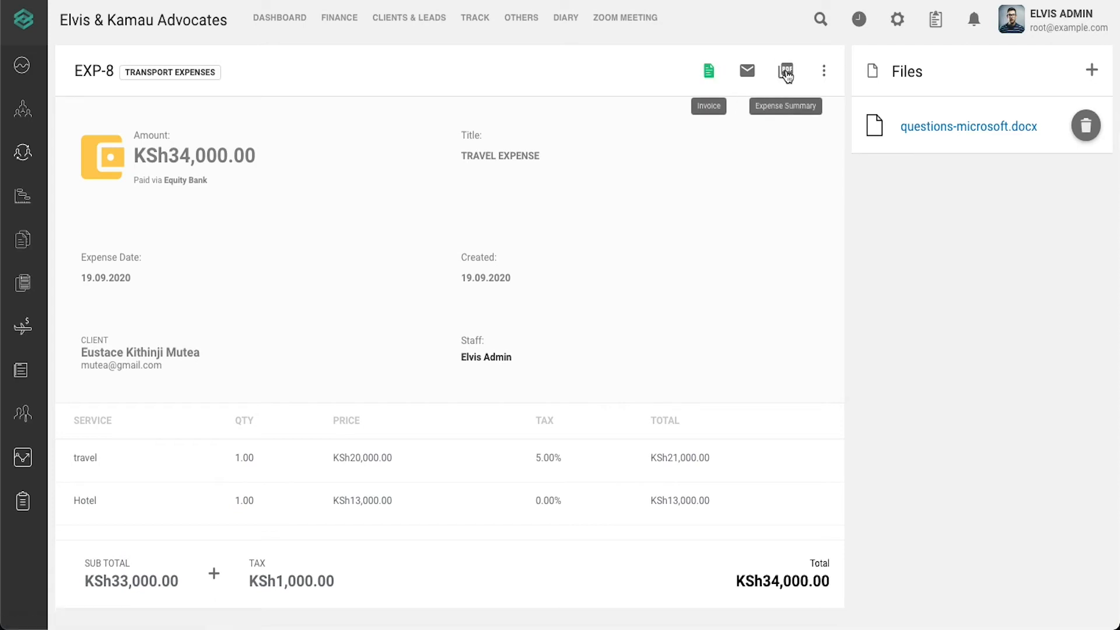
- Open EXP-8's edit form through the Update action
left_click(827, 72)
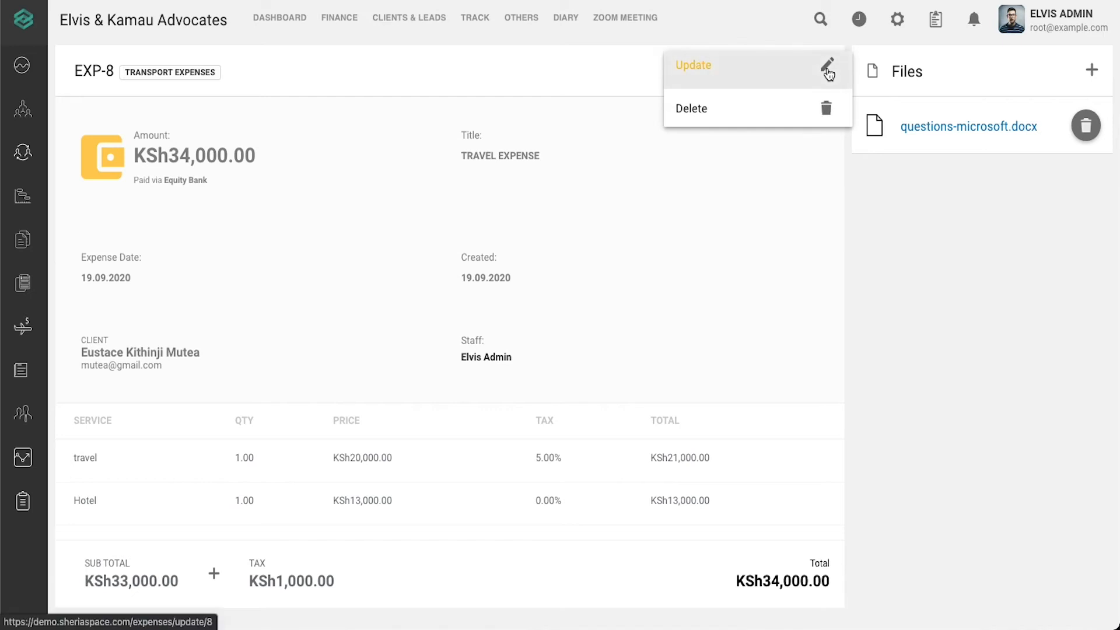
left_click(824, 69)
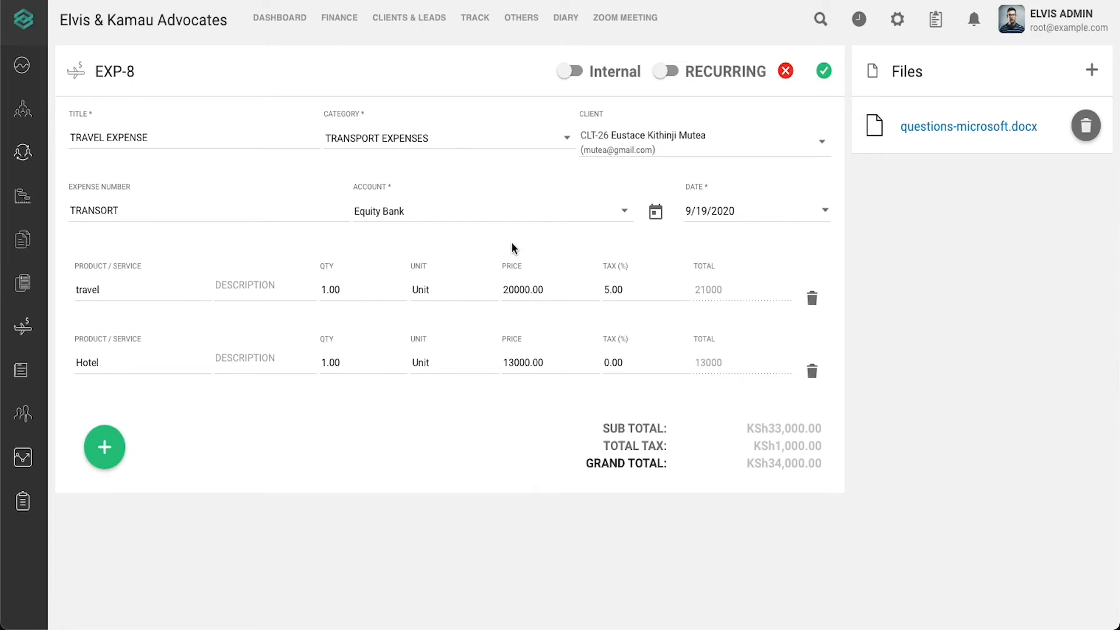
- Make EXP-8 internal, reassign its staff member, pay via Kenya Commercial Bank, and save
left_click(571, 71)
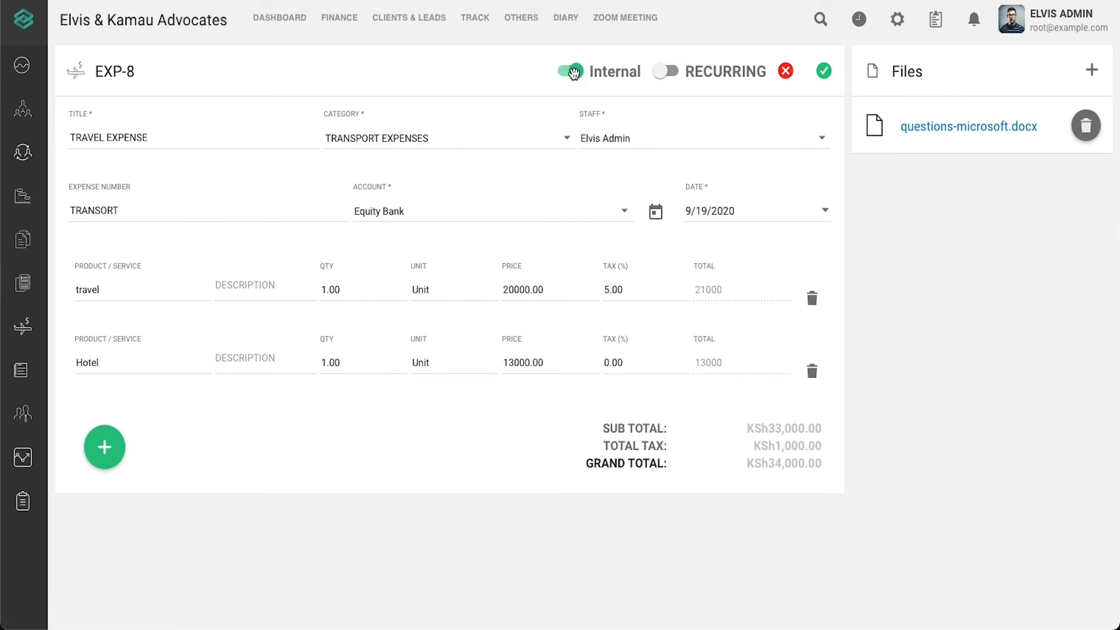
left_click(573, 71)
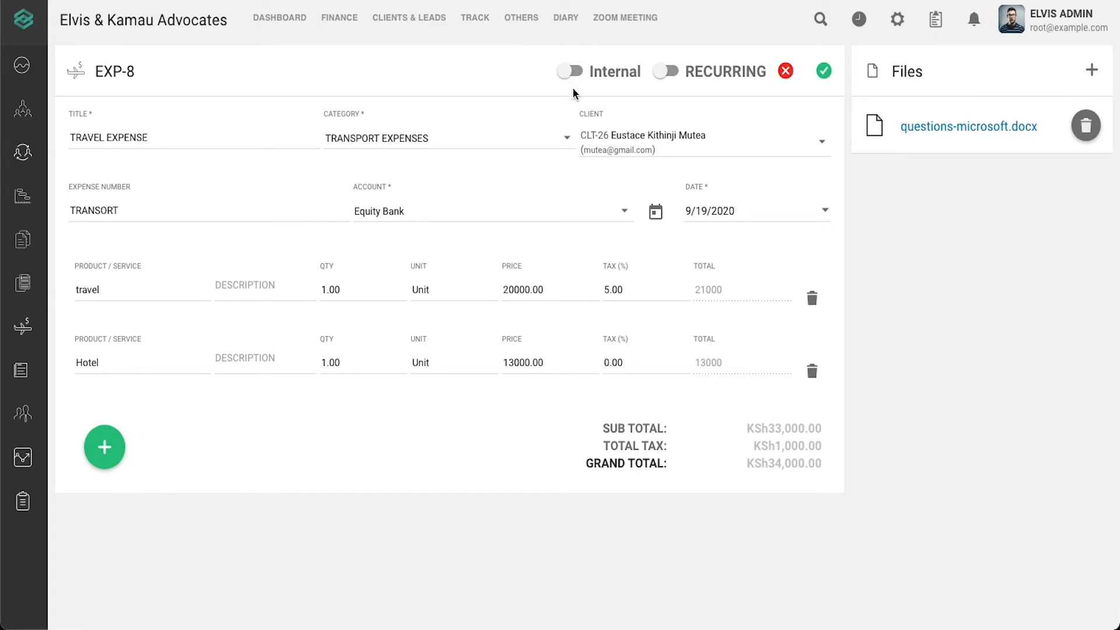
left_click(572, 72)
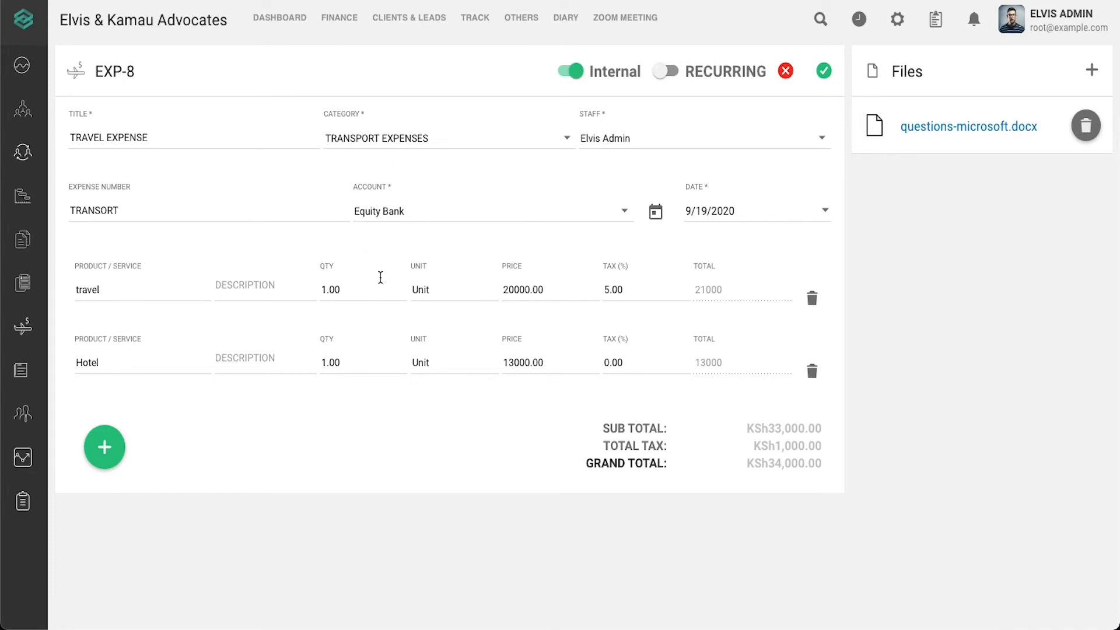
left_click(661, 147)
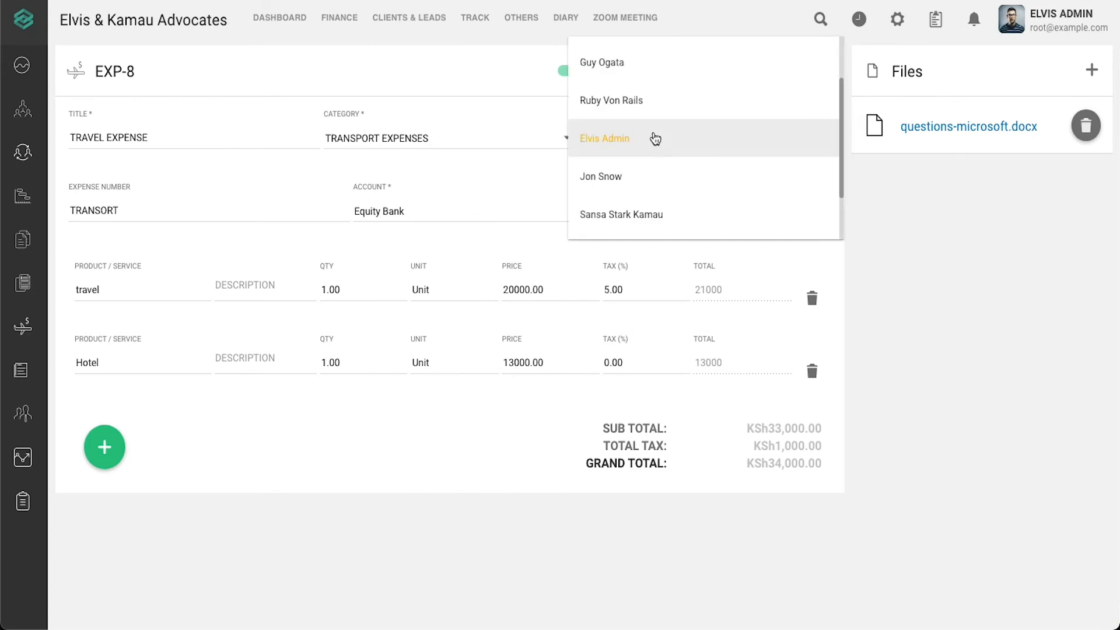
left_click(626, 65)
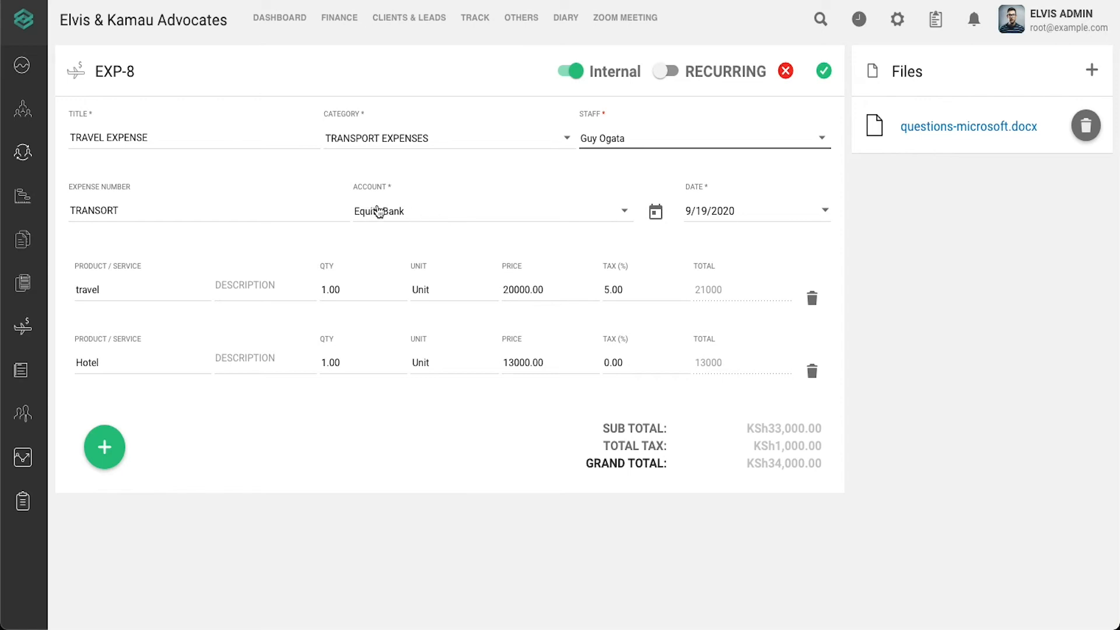
left_click(387, 219)
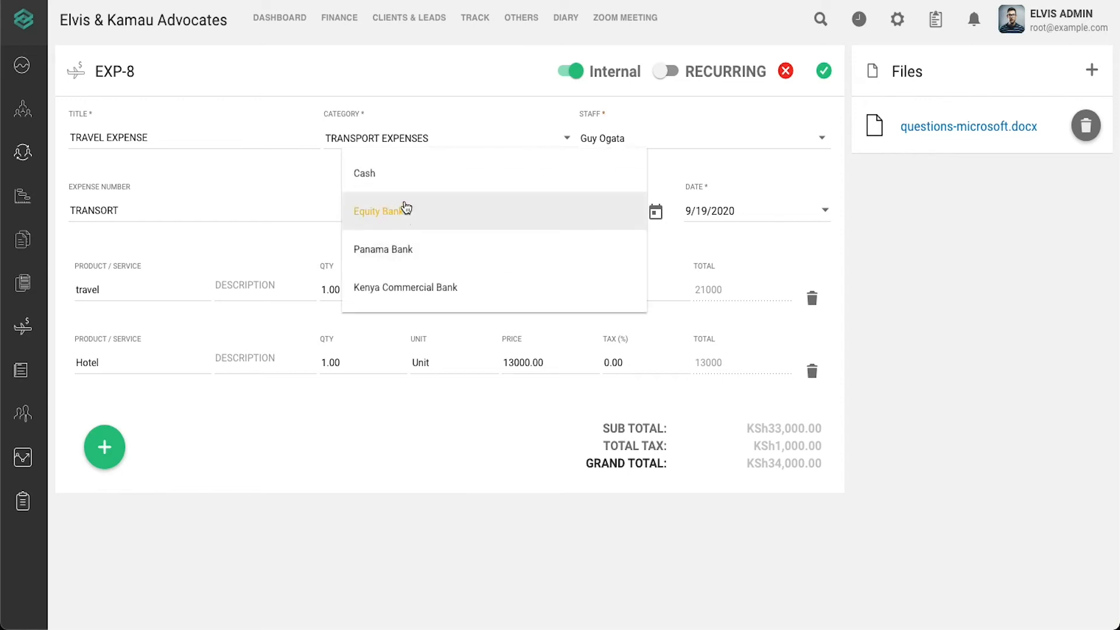
left_click(485, 287)
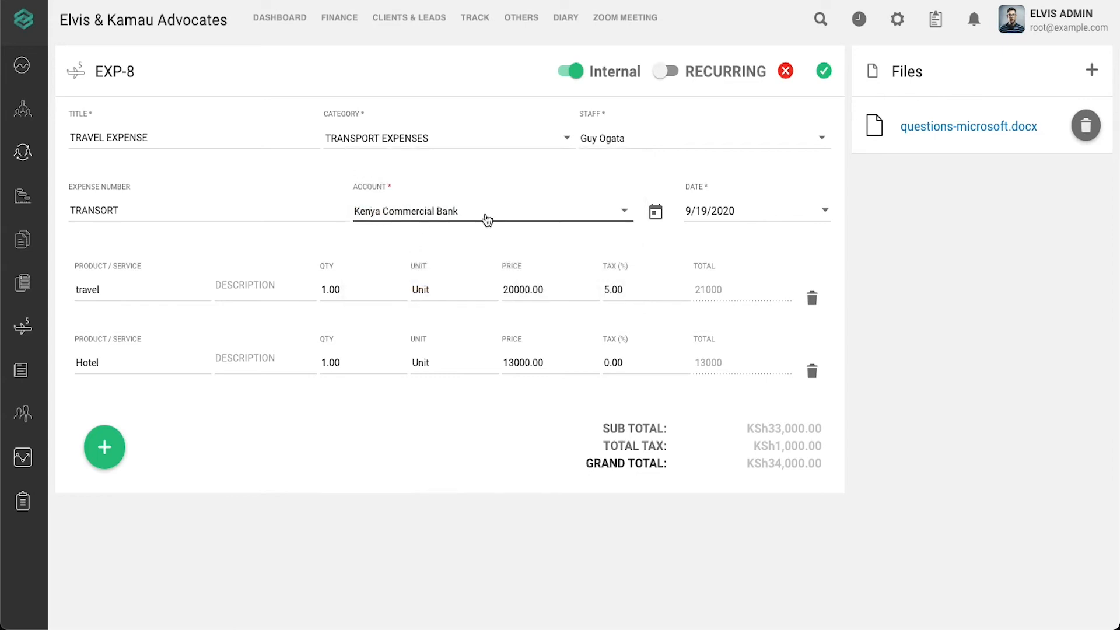
left_click(823, 71)
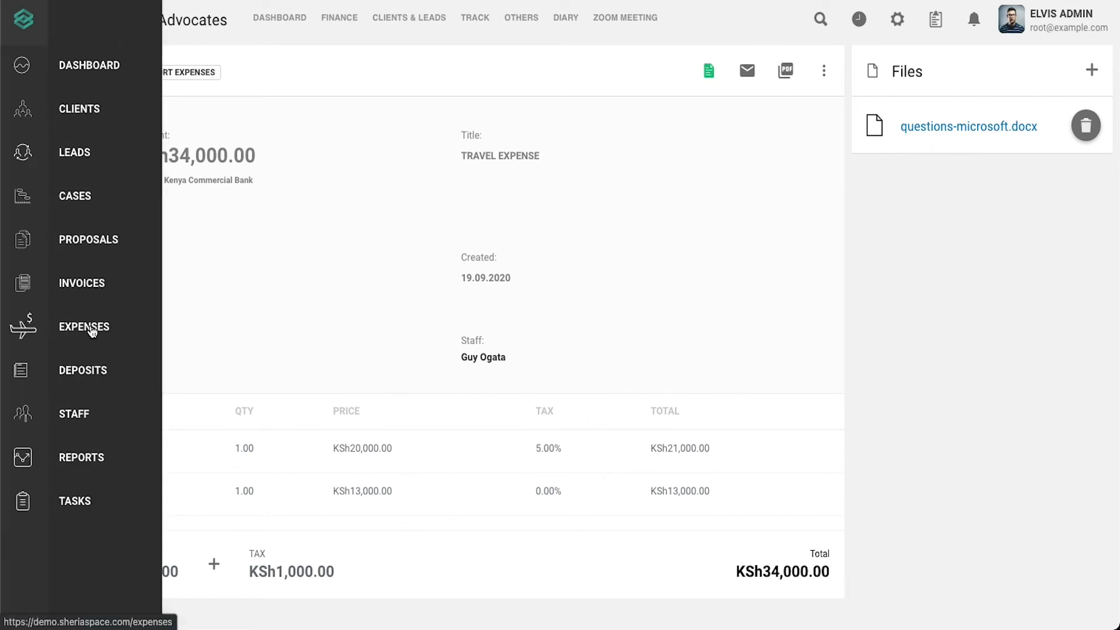
- Confirm EXP-8 is listed as Internal in Expenses, then start a new expense
left_click(89, 326)
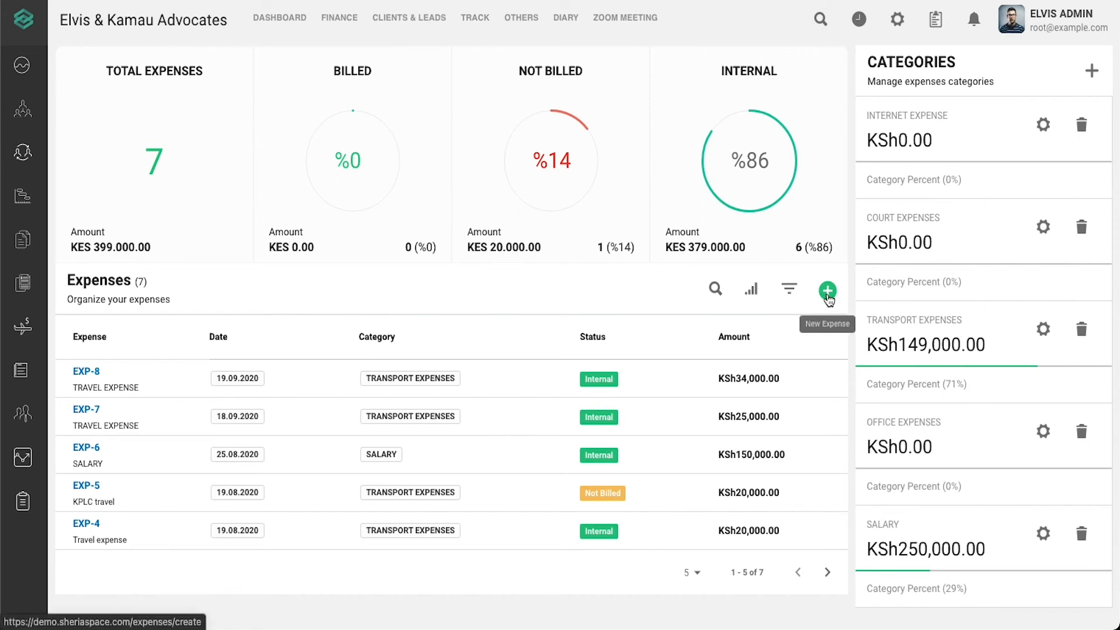
left_click(828, 291)
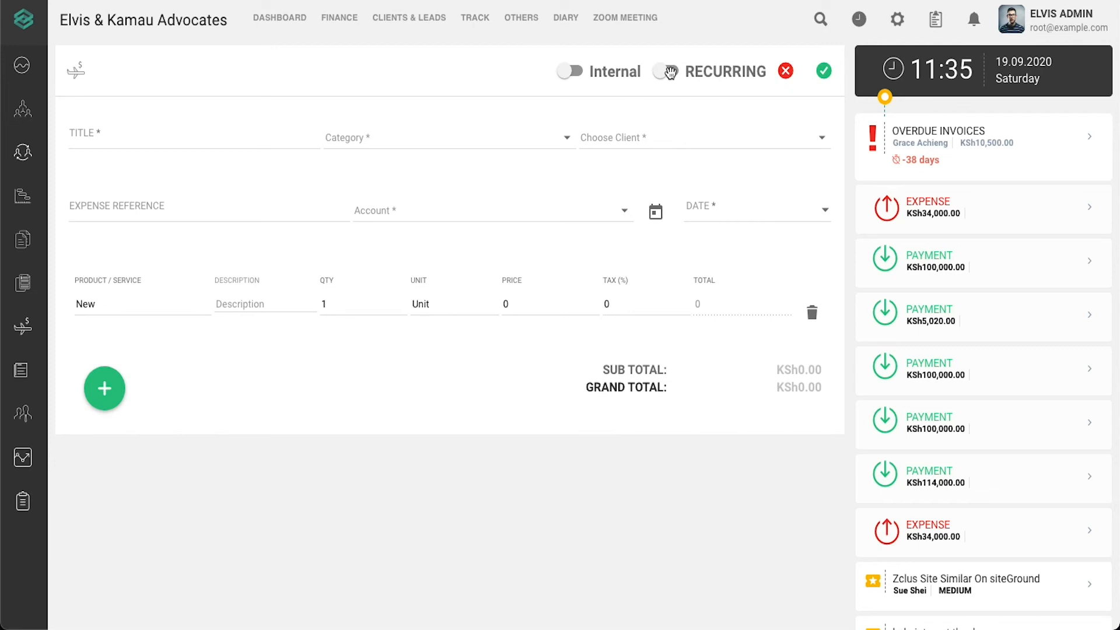
- Make the new expense recurring and title it 'court case'
left_click(668, 72)
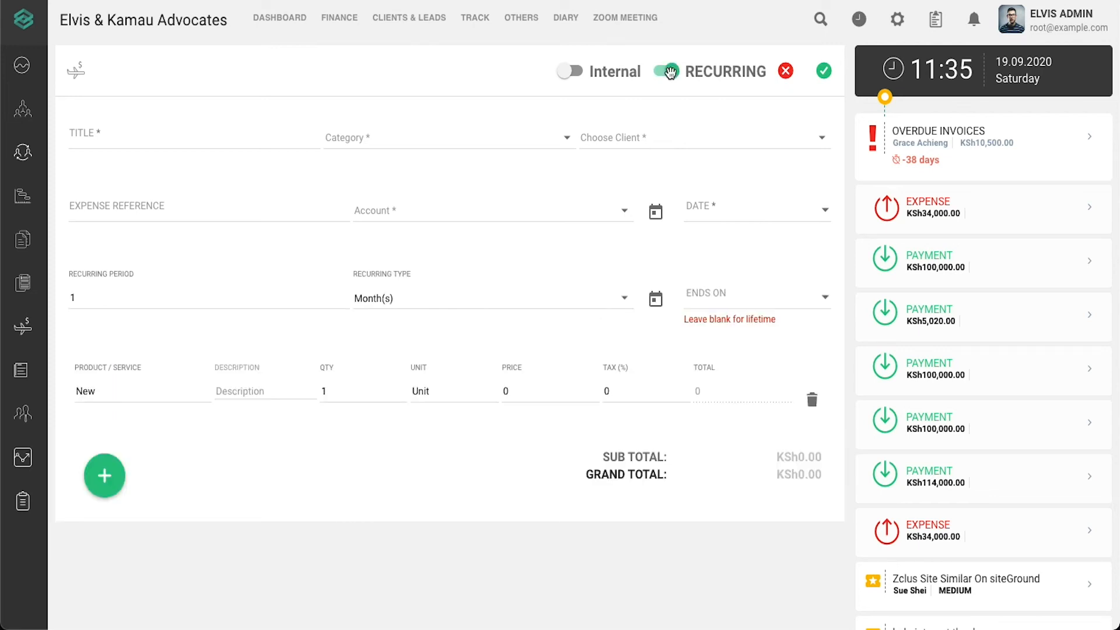
left_click(189, 128)
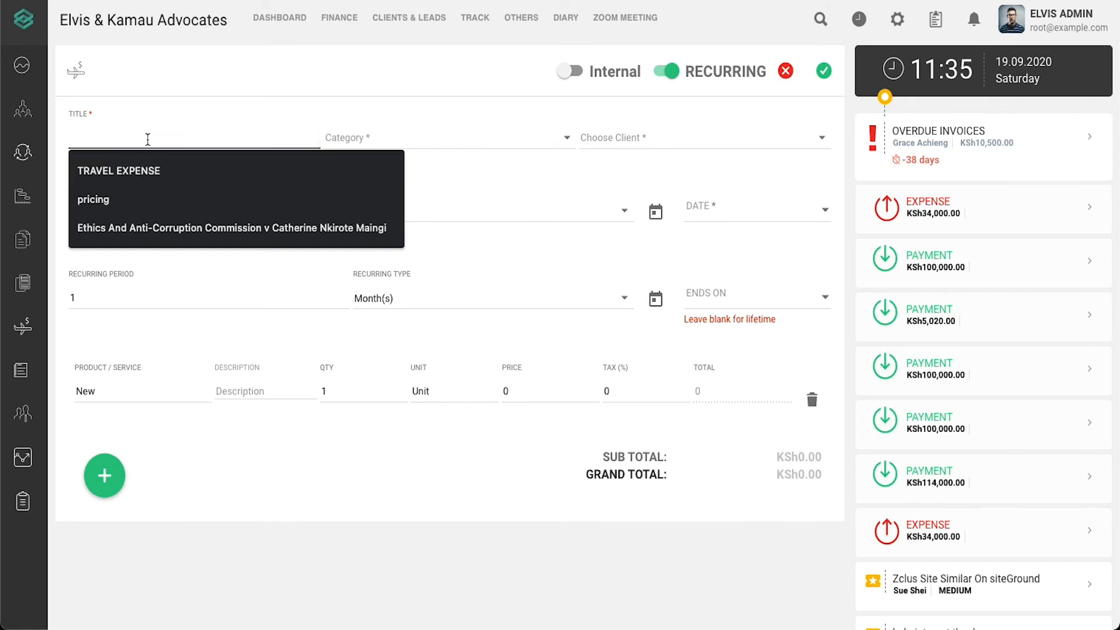
left_click(163, 167)
triple_click(164, 145)
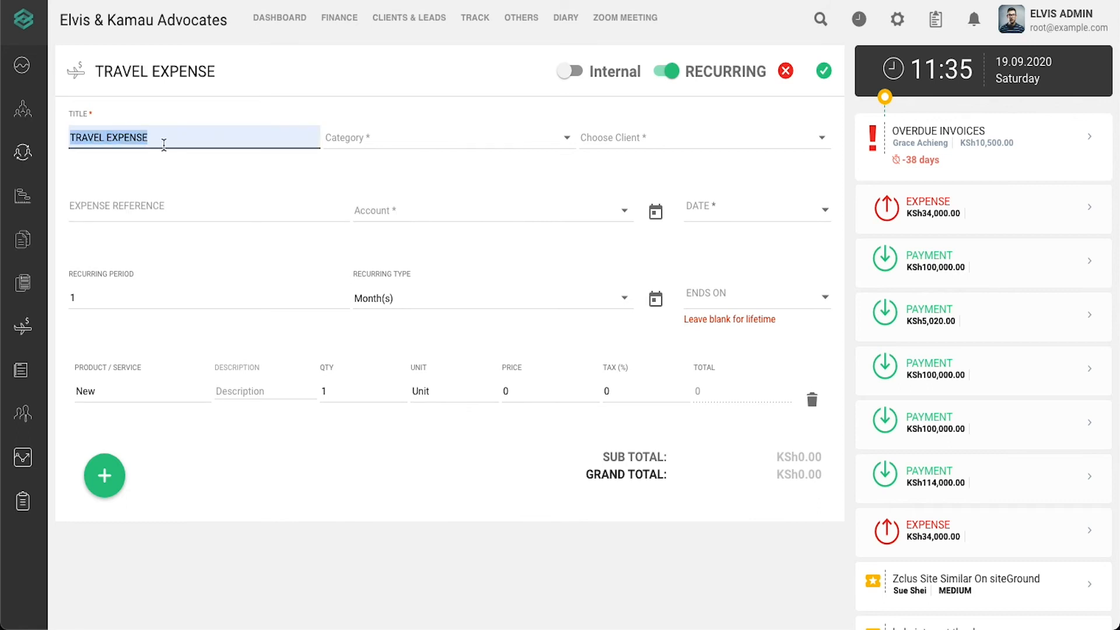
key("BackSpace")
type("court")
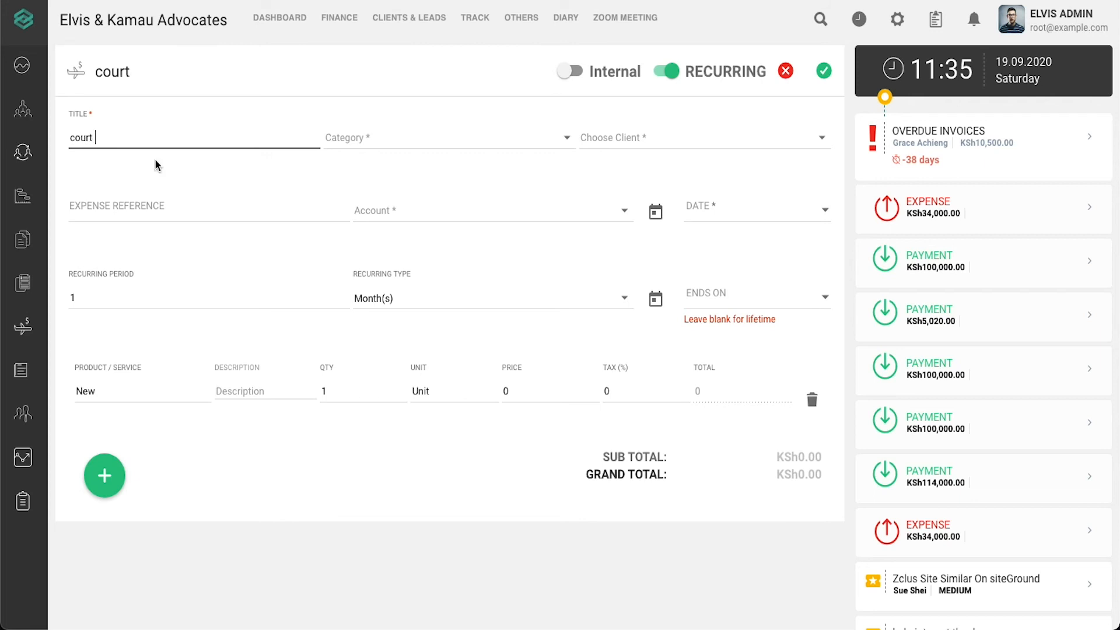
type(" case")
- Set category COURT EXPENSES, mark it internal, and assign the staff member
left_click(506, 138)
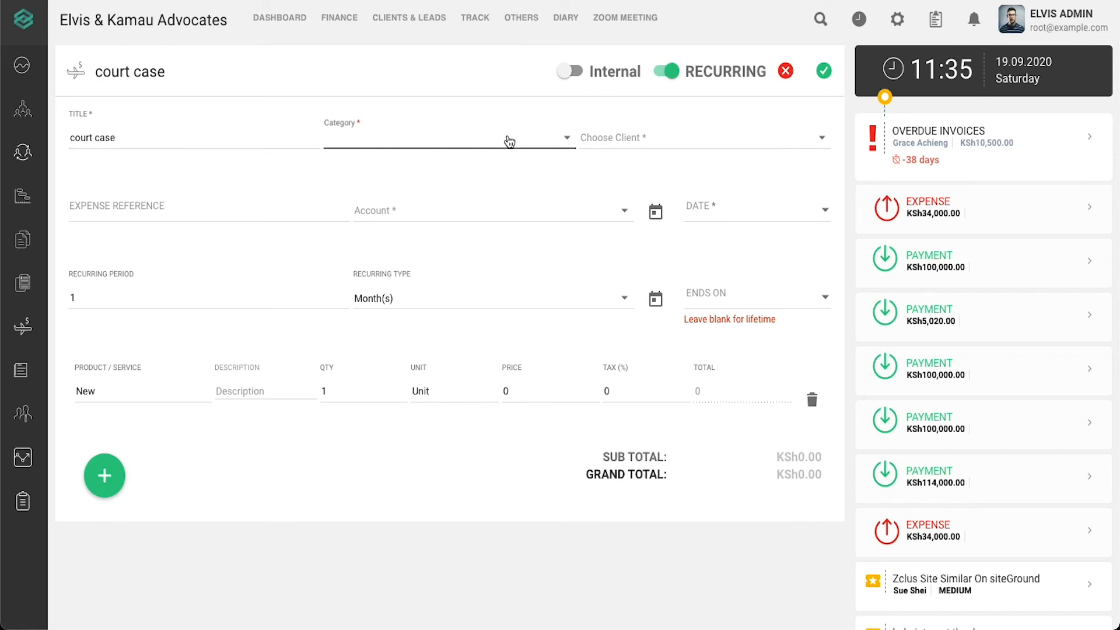
left_click(511, 176)
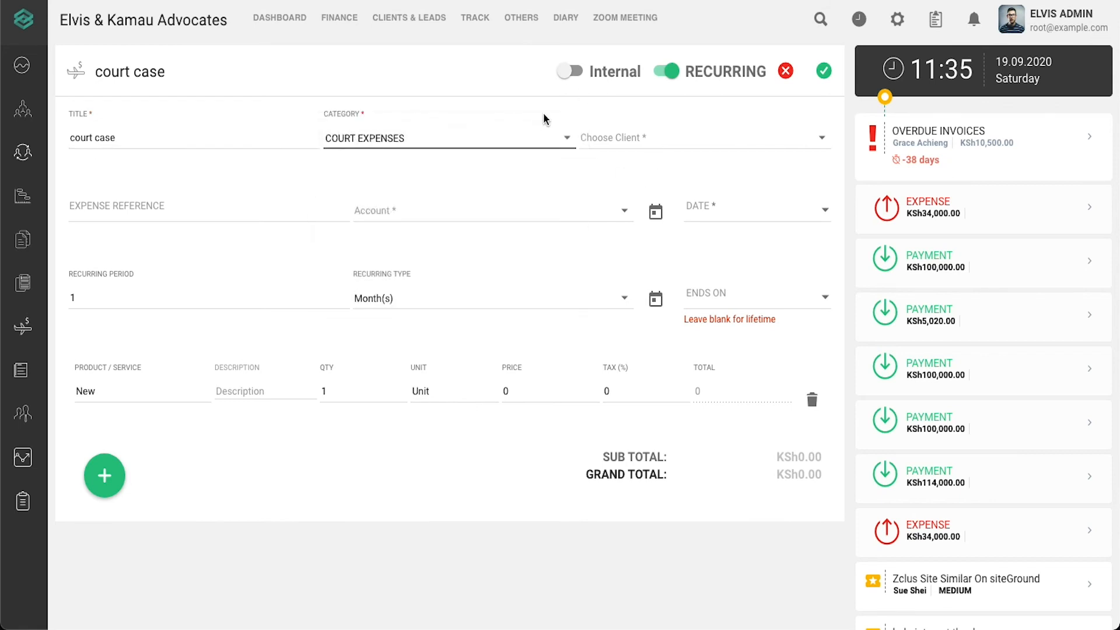
left_click(570, 72)
left_click(625, 135)
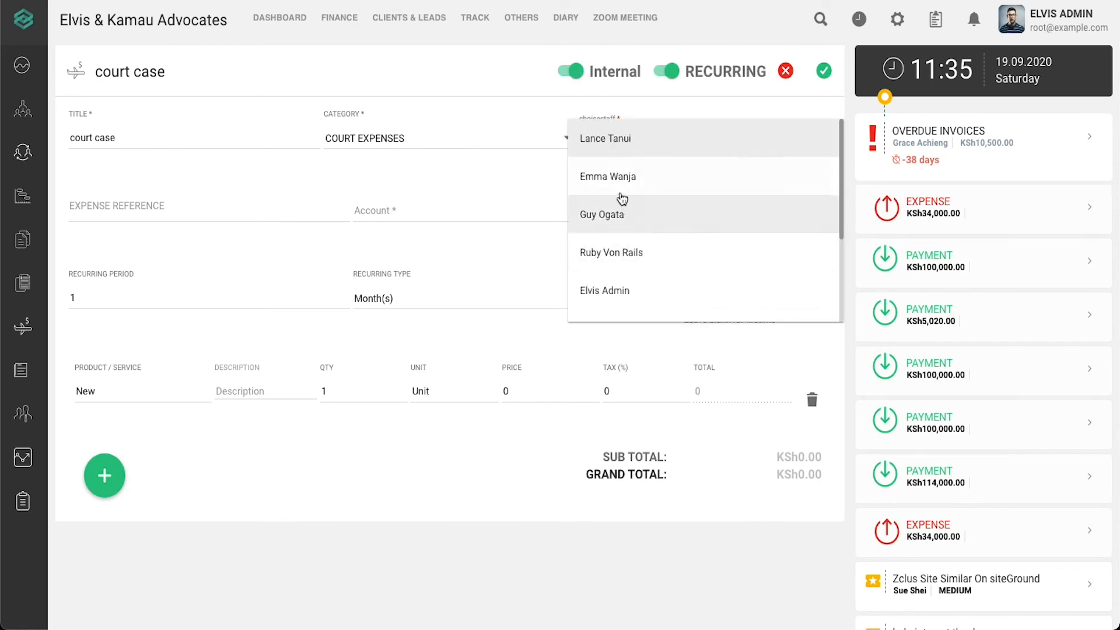
left_click(621, 180)
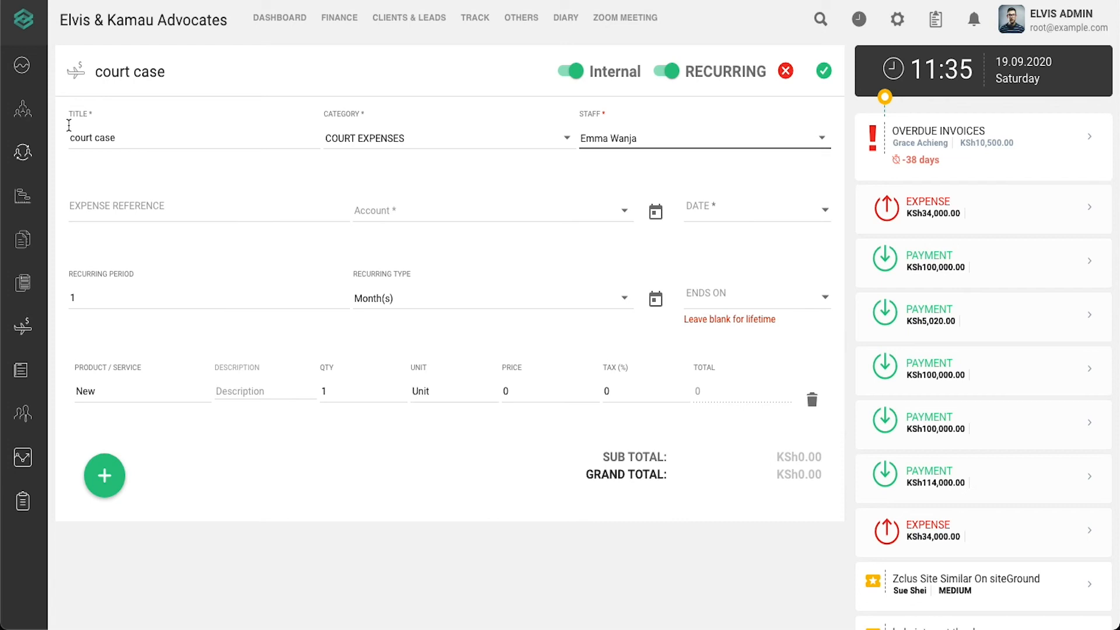
left_click(415, 218)
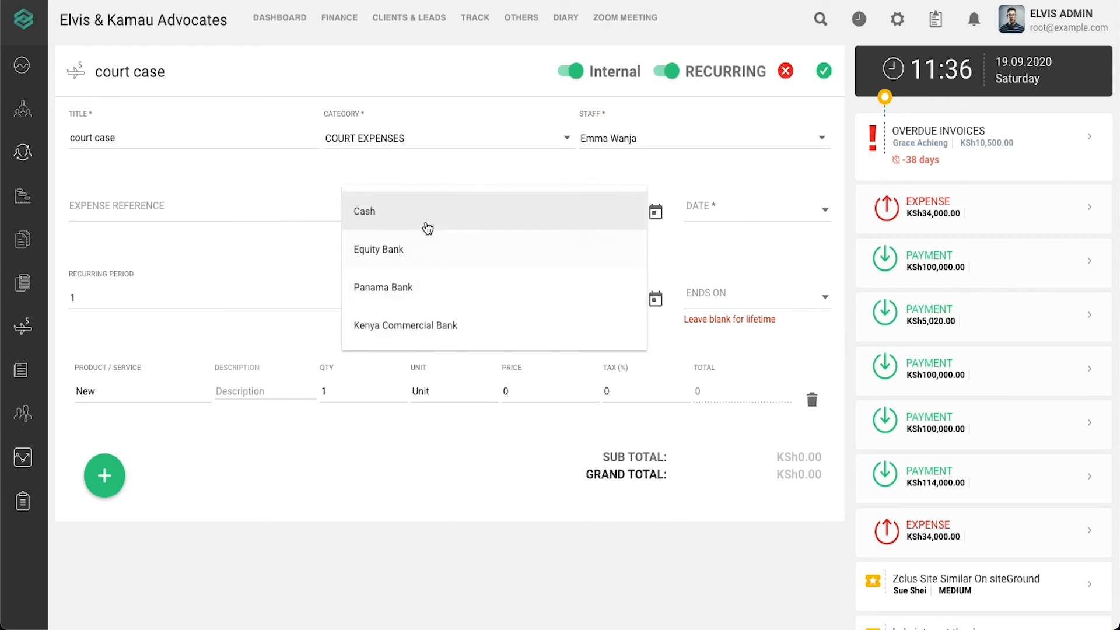
- Pay the expense from Cash and date it 20 September 2020
left_click(428, 227)
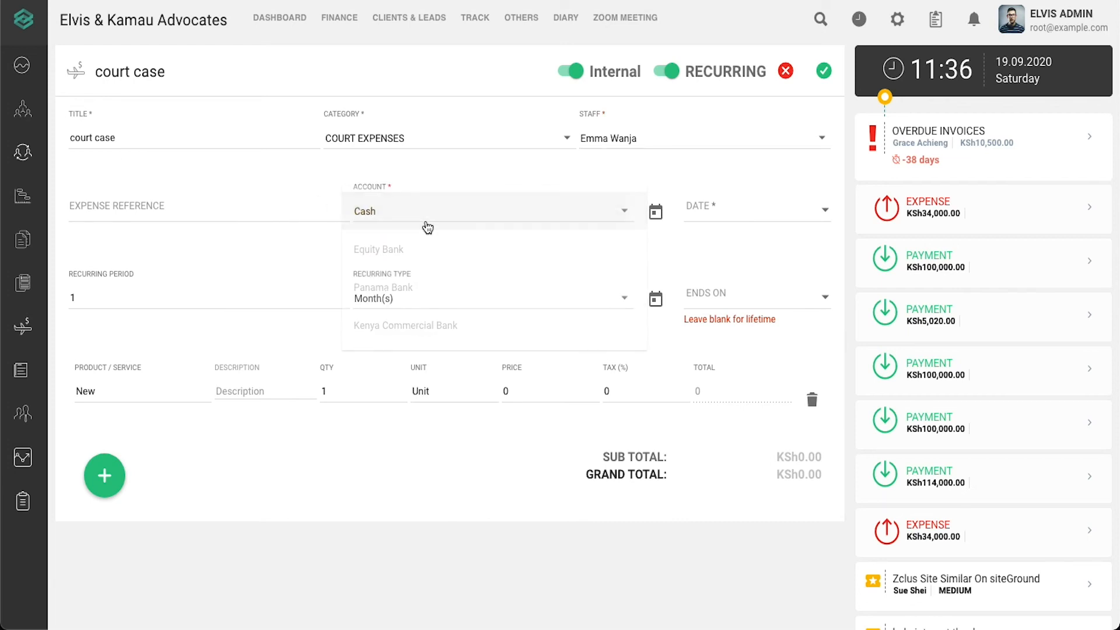
left_click(655, 214)
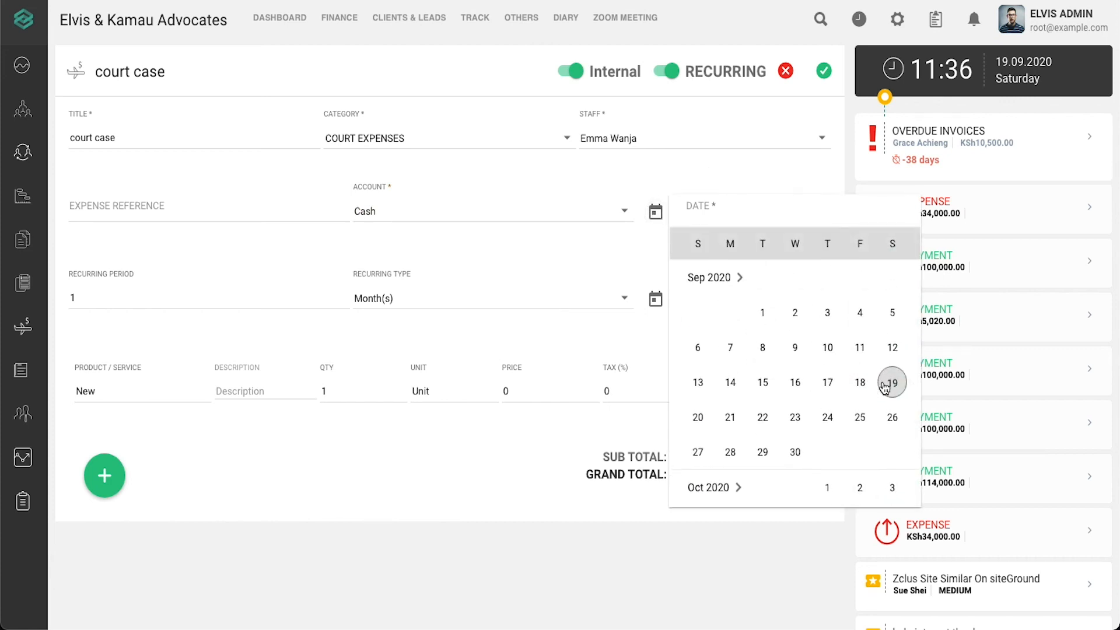
left_click(700, 418)
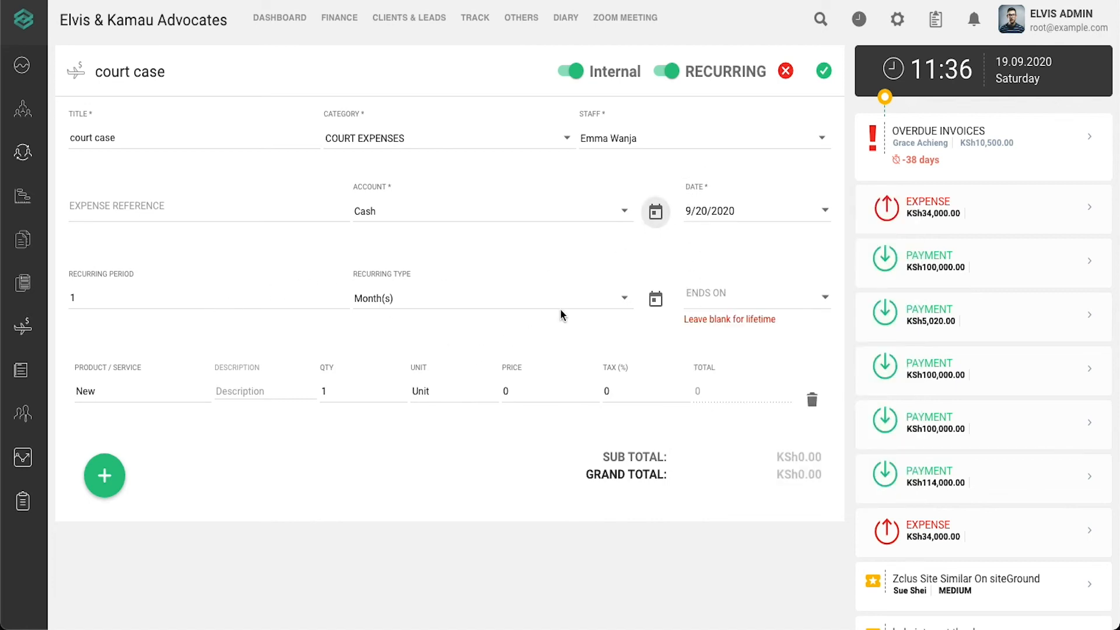
- Set the expense to recur every 1 Month(s)
left_click(111, 297)
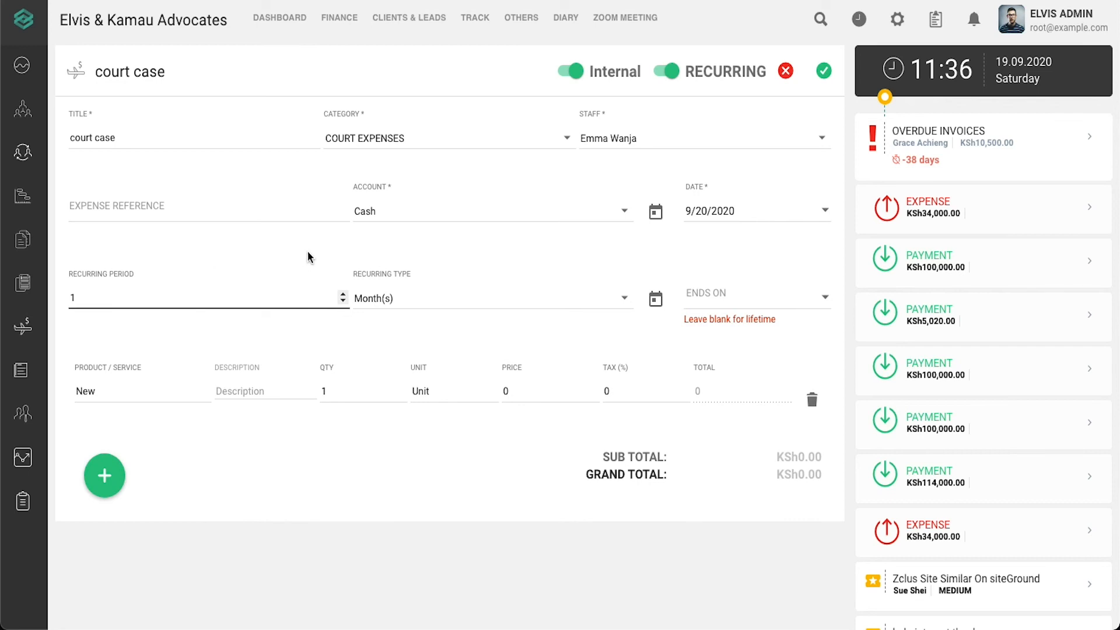
left_click(421, 298)
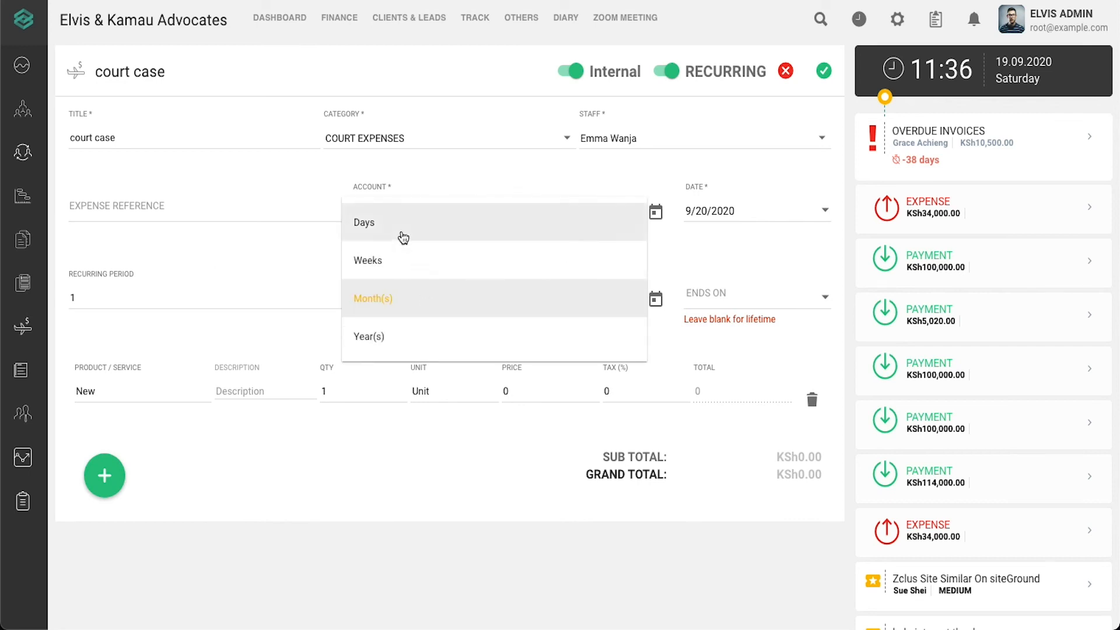
left_click(404, 237)
left_click(431, 307)
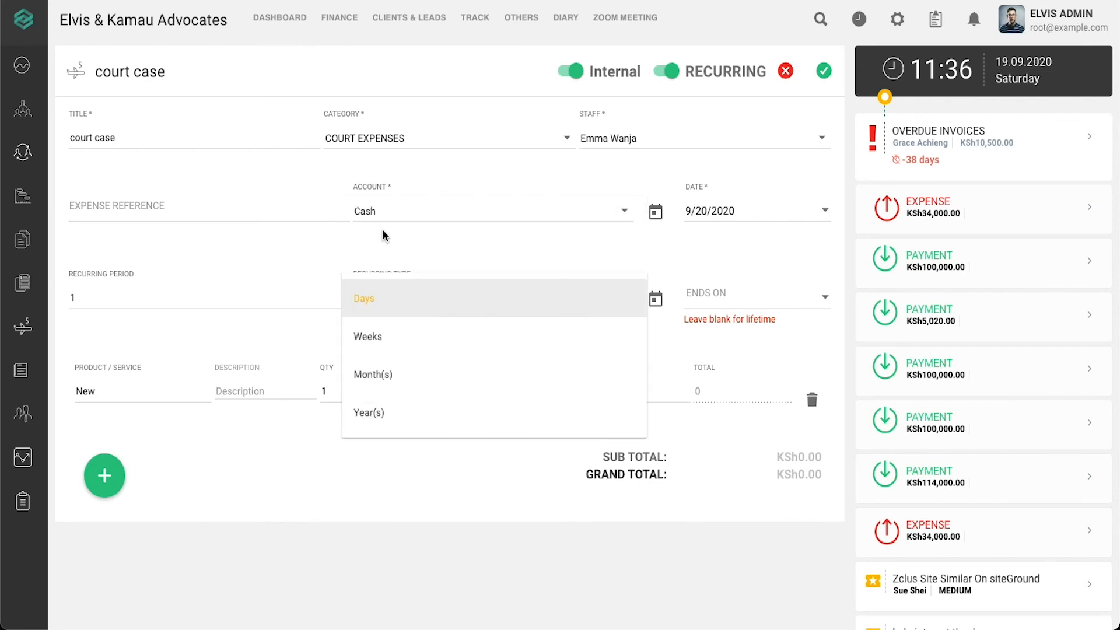
left_click(400, 332)
left_click(400, 302)
left_click(412, 378)
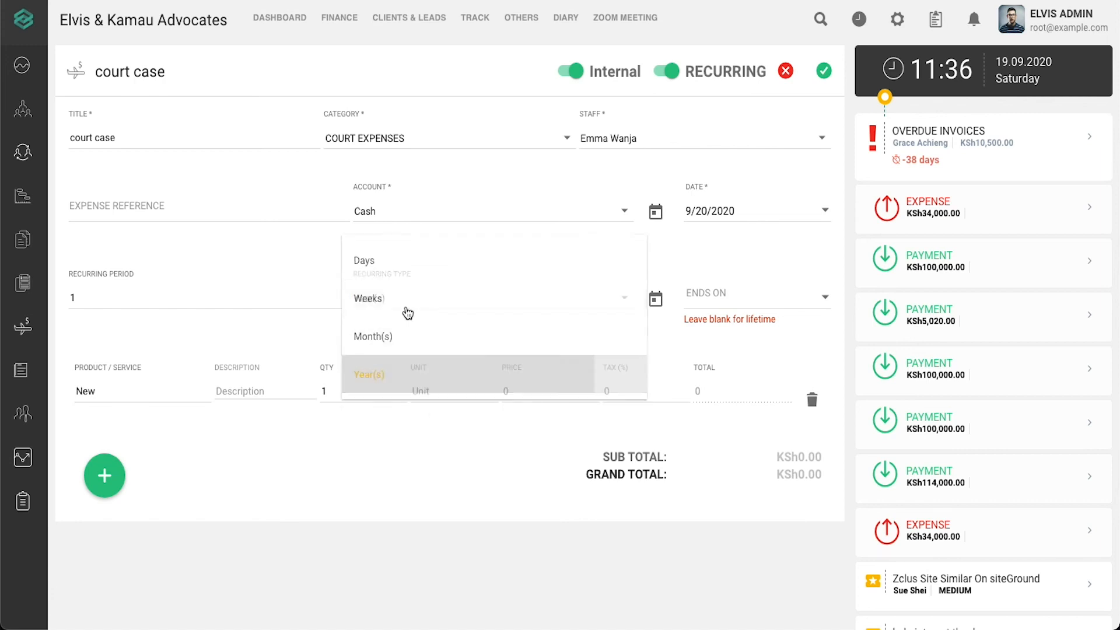
left_click(406, 306)
left_click(392, 262)
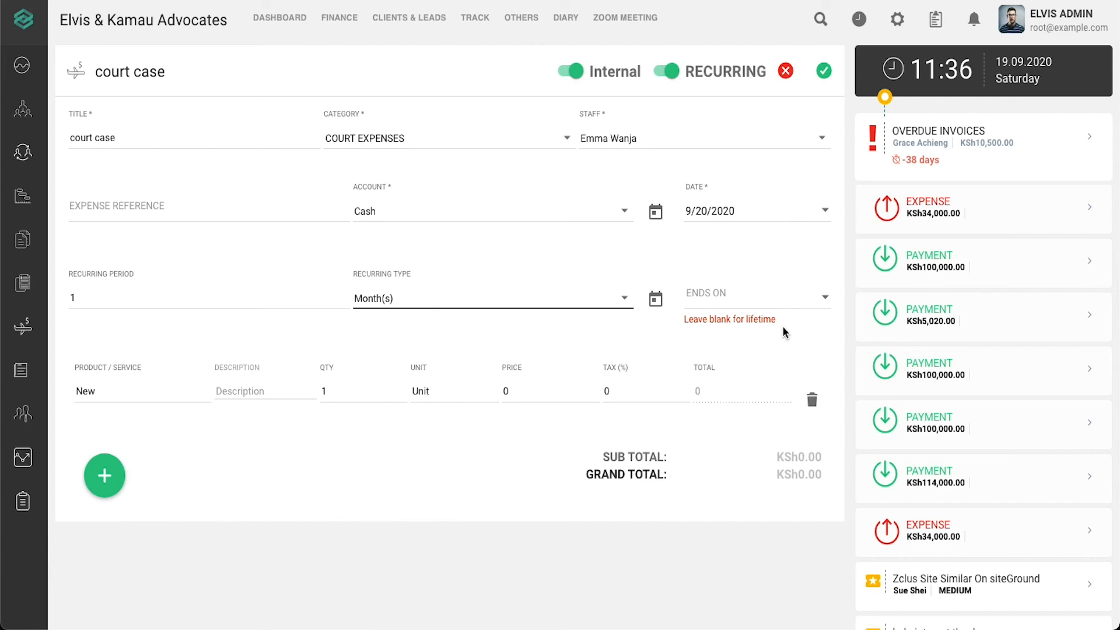
- End the recurrence on 10 January 2022
left_click(657, 300)
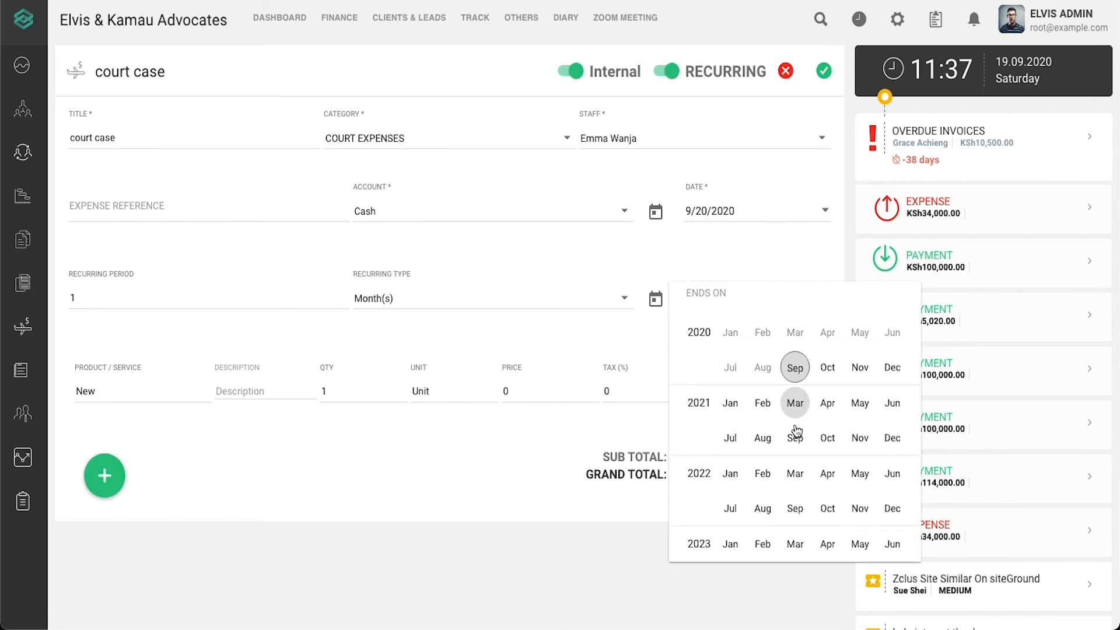
left_click(730, 474)
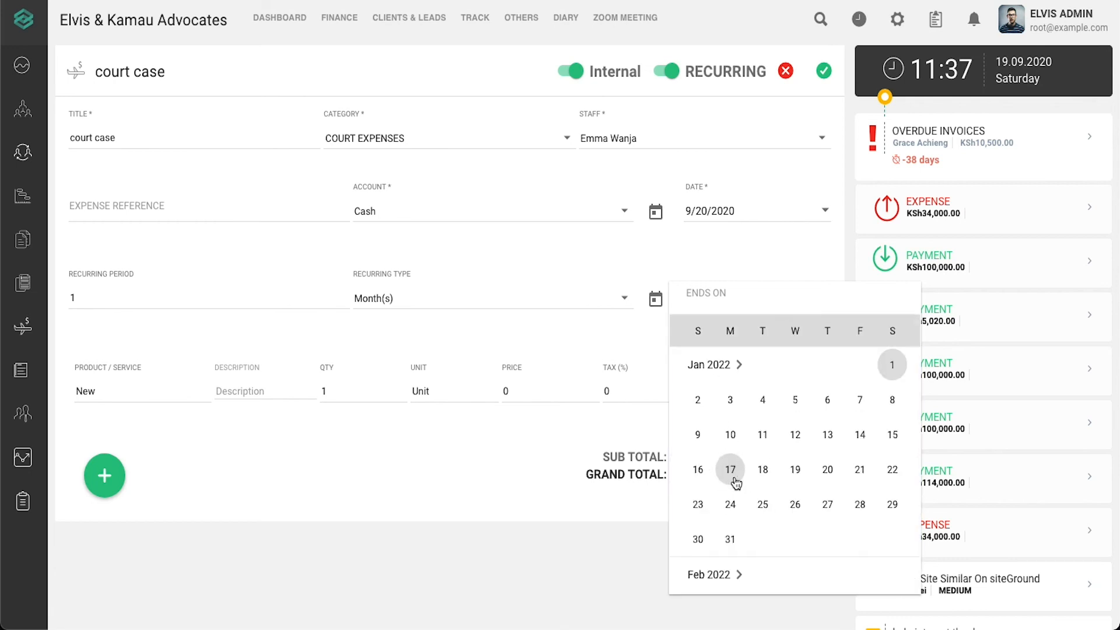
left_click(730, 434)
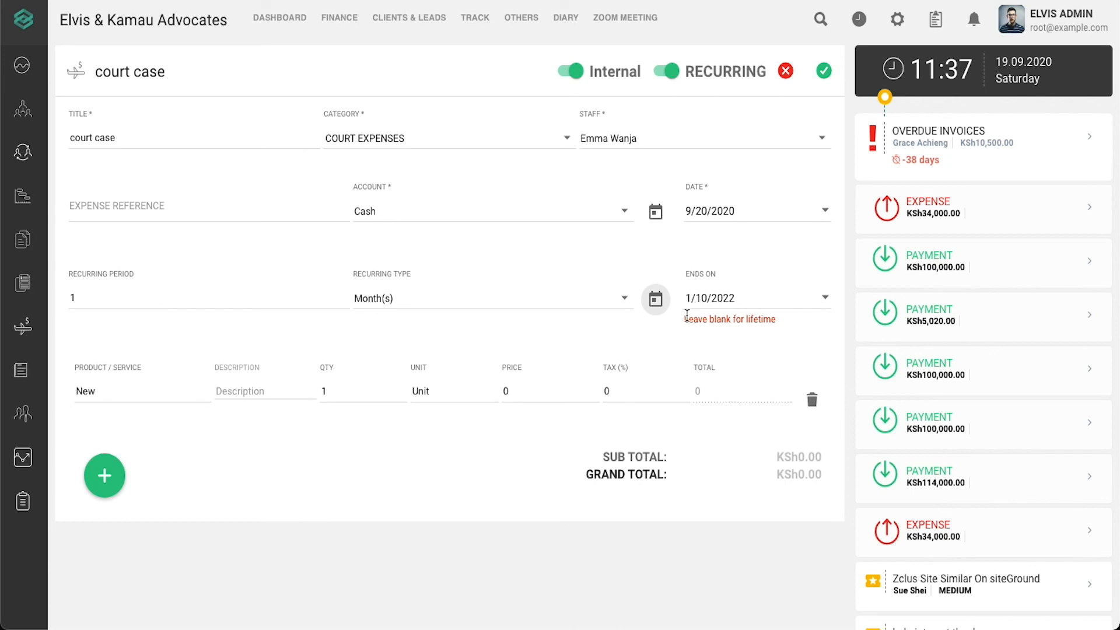
- Name the line item's product 'court case' and enter its description
left_click(152, 388)
double_click(152, 387)
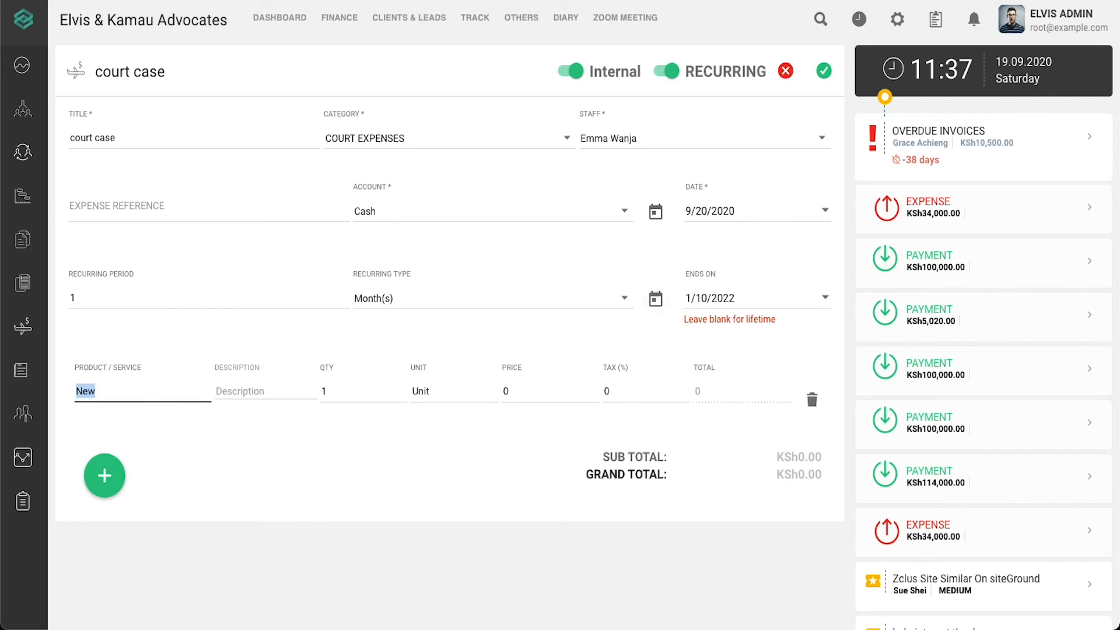
key("BackSpace")
type("ase")
key("BackSpace")
type("co")
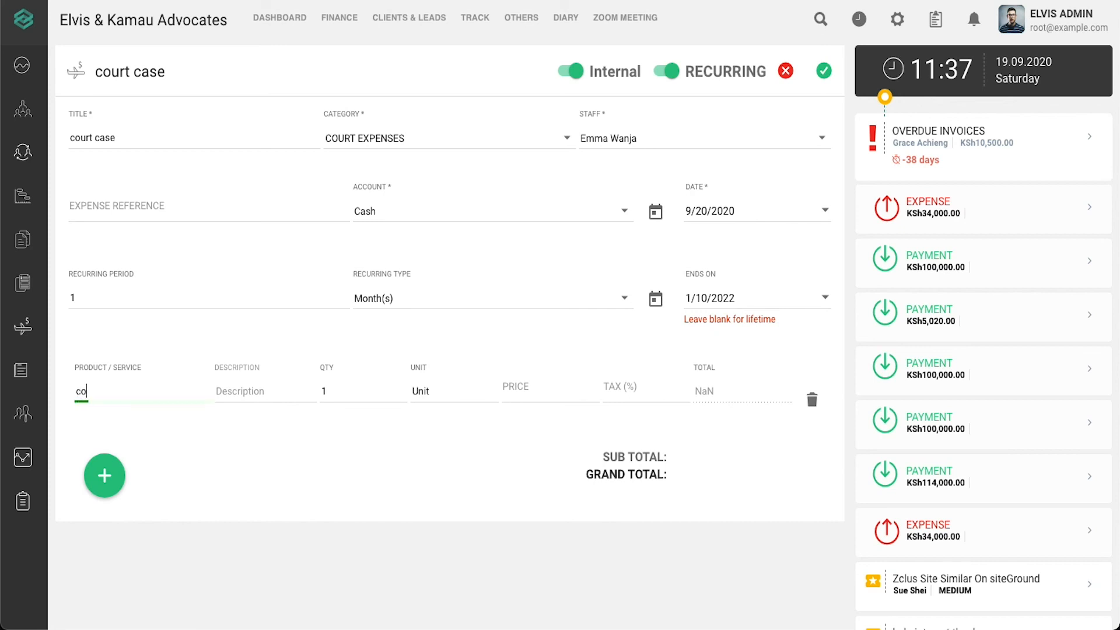
type("urt case")
key("Tab")
type("co")
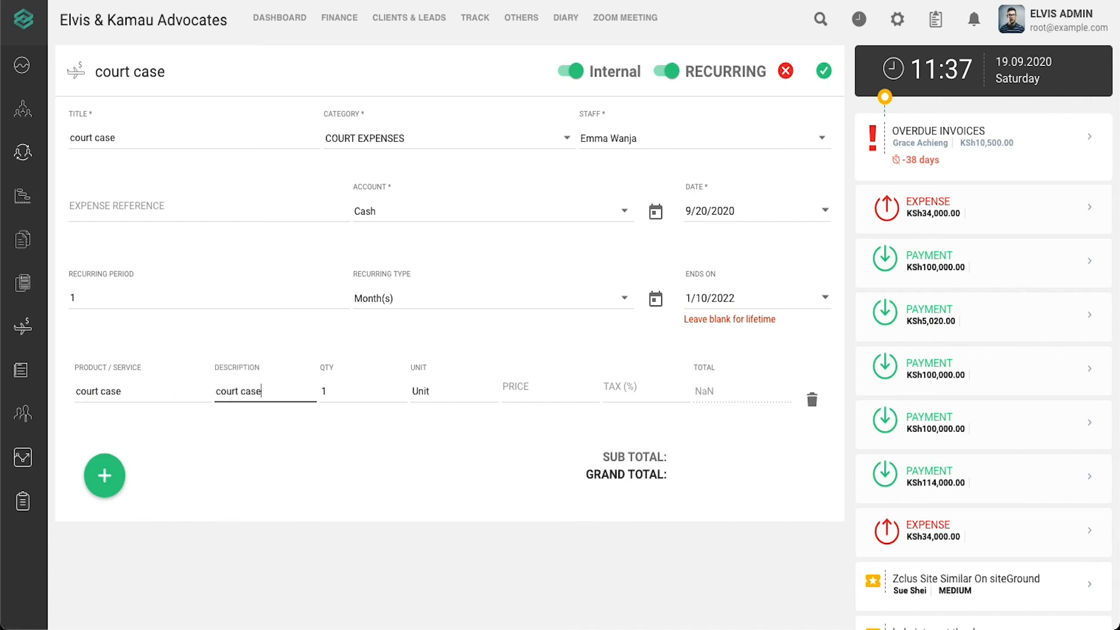
- Set the line price to 10000 and tax to 0, then create the expense
left_click(541, 388)
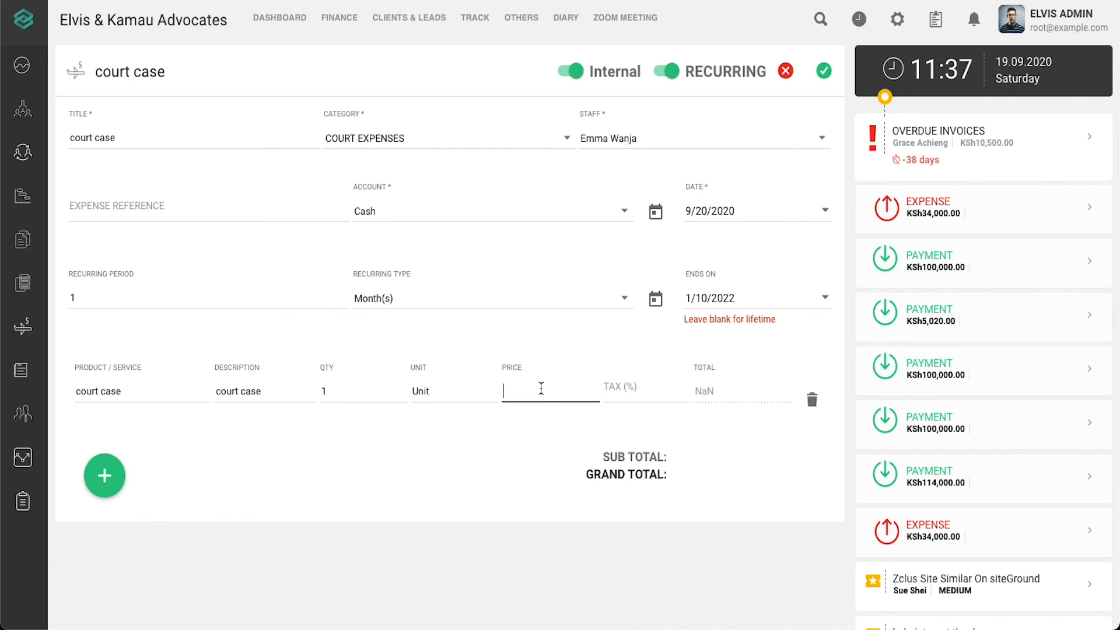
type("10000")
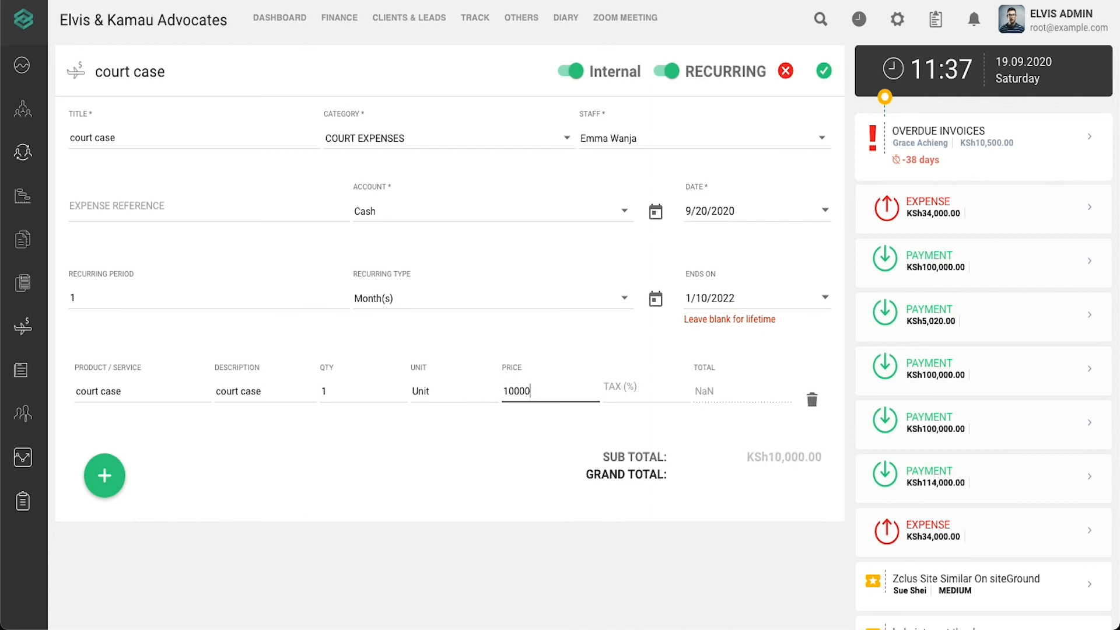
left_click(607, 382)
type("0")
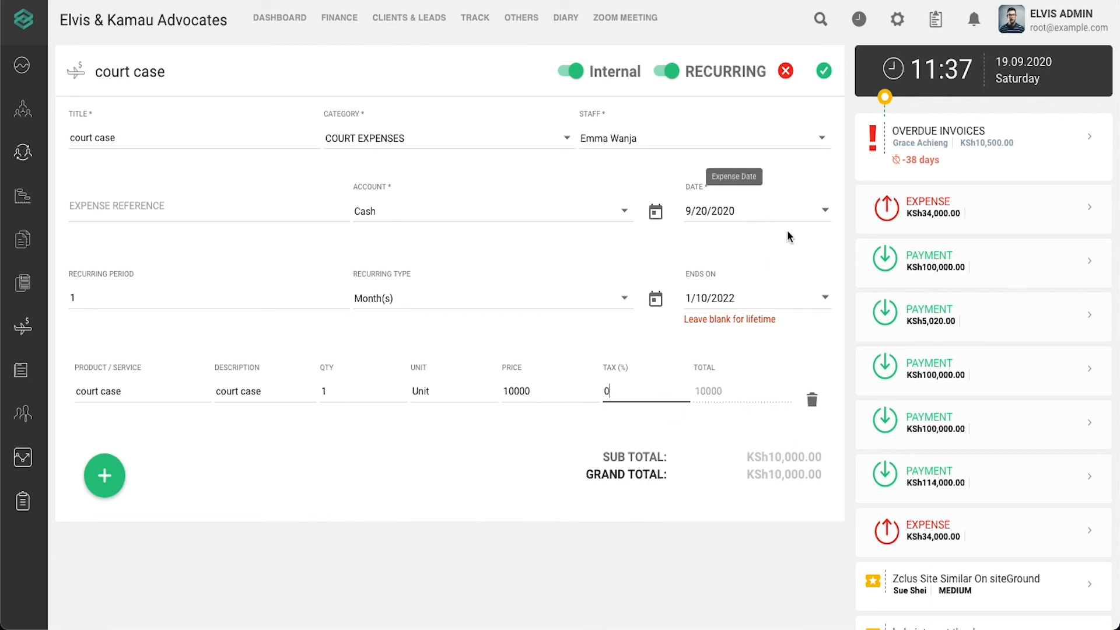
left_click(828, 73)
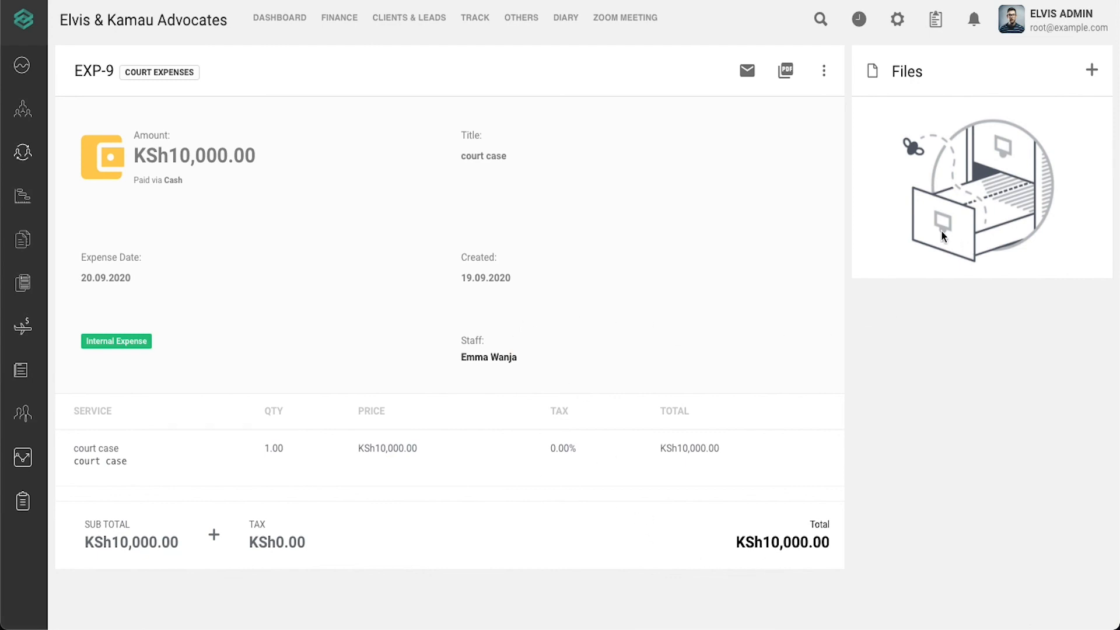
- Upload Help.pdf from Documents to EXP-9's Files list
left_click(1091, 70)
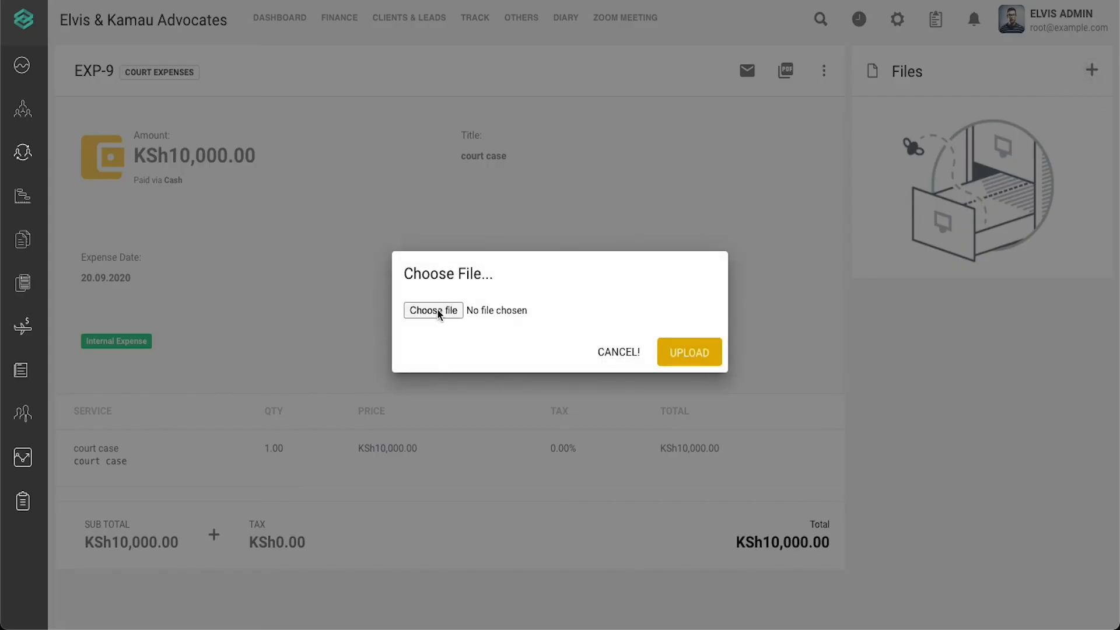
left_click(437, 309)
left_click(460, 248)
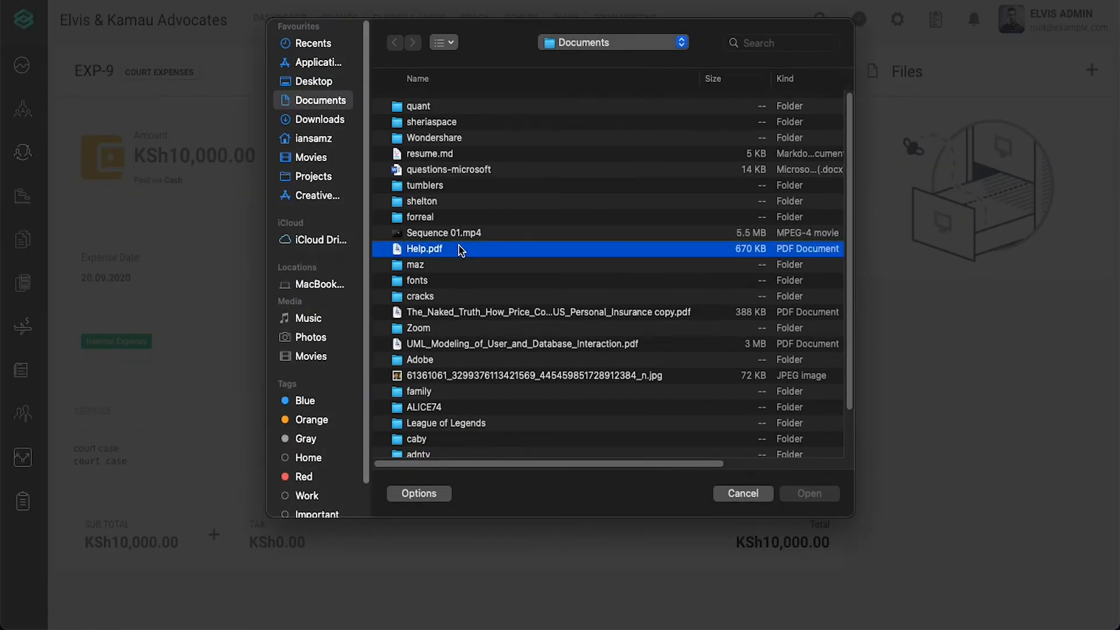
double_click(461, 249)
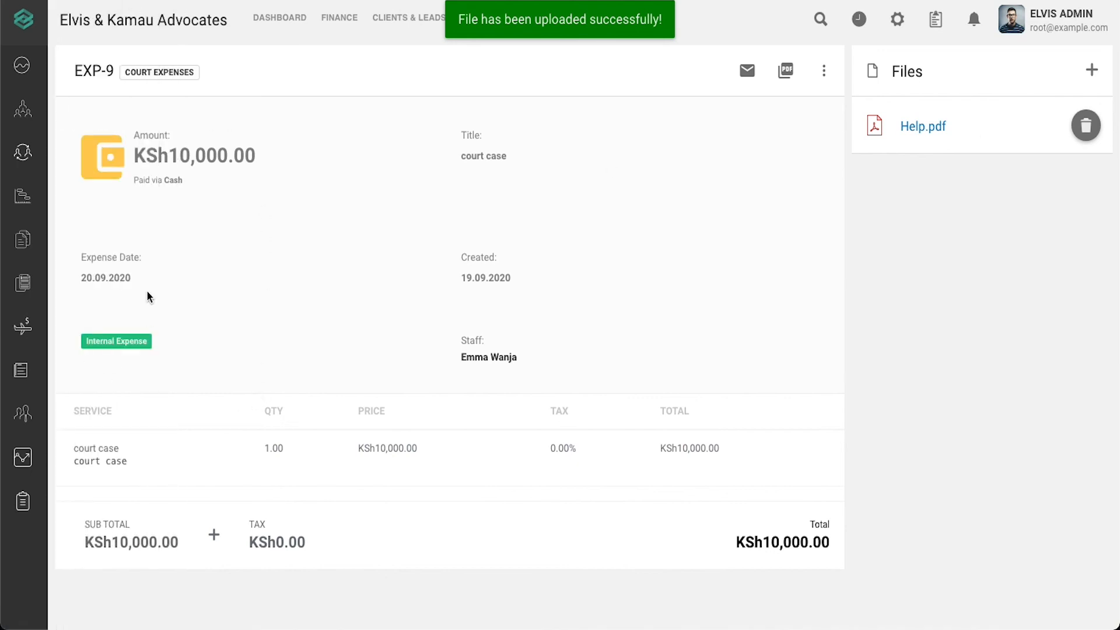
- Return to the Expenses list showing EXP-9 court case as Internal at KSh10,000.00
mouse_move(21, 354)
left_click(70, 327)
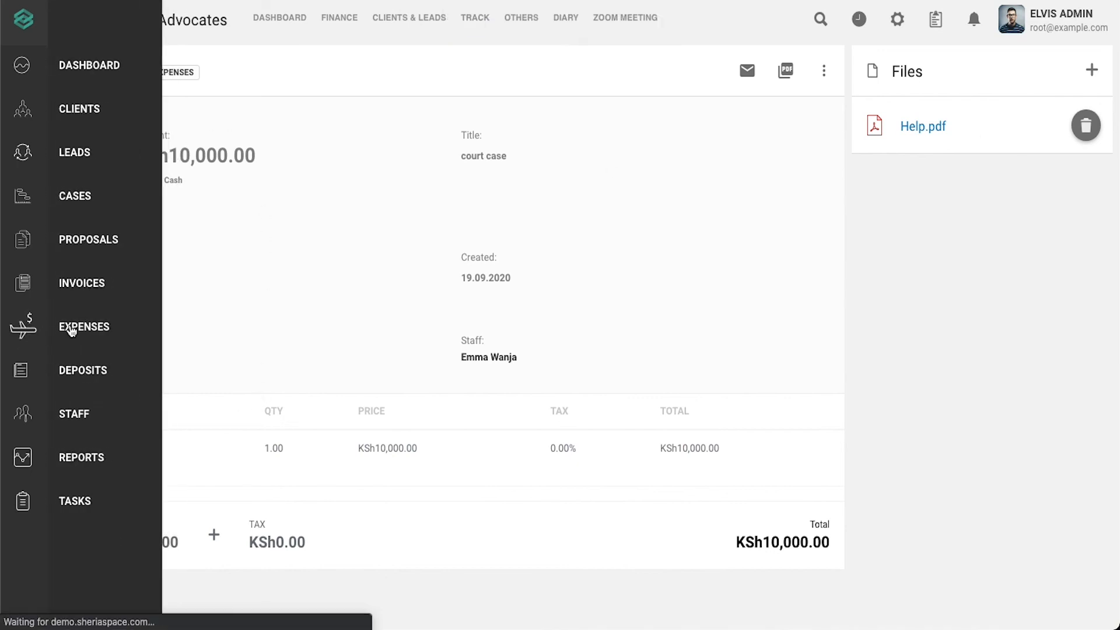